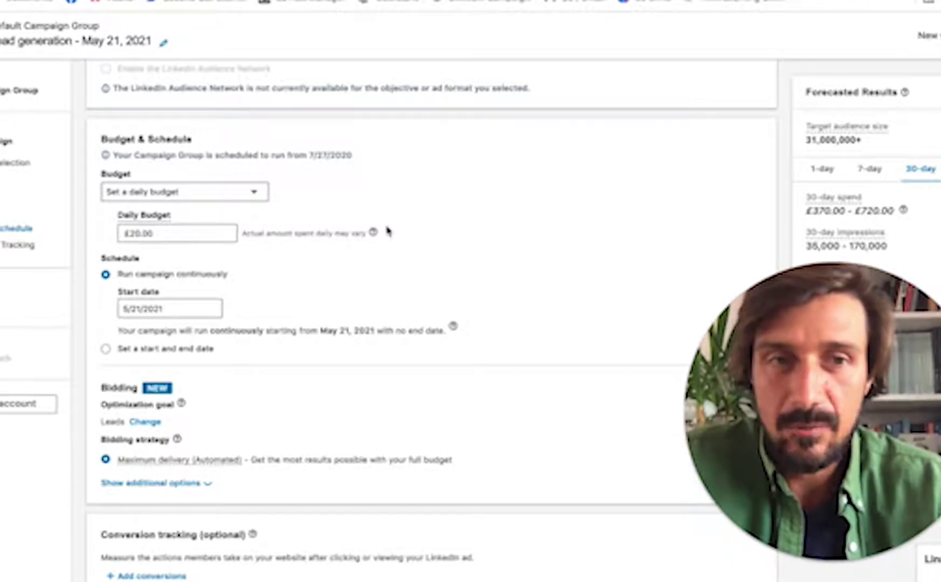
Step: Replace the £20.00 daily budget with £50, updating the 30-day spend forecast to £920–£1,800
{"action": "scroll", "coordinate": [387, 231], "scroll_direction": "up", "scroll_amount": 15}
{"action": "scroll", "coordinate": [349, 280], "scroll_direction": "down", "scroll_amount": 10}
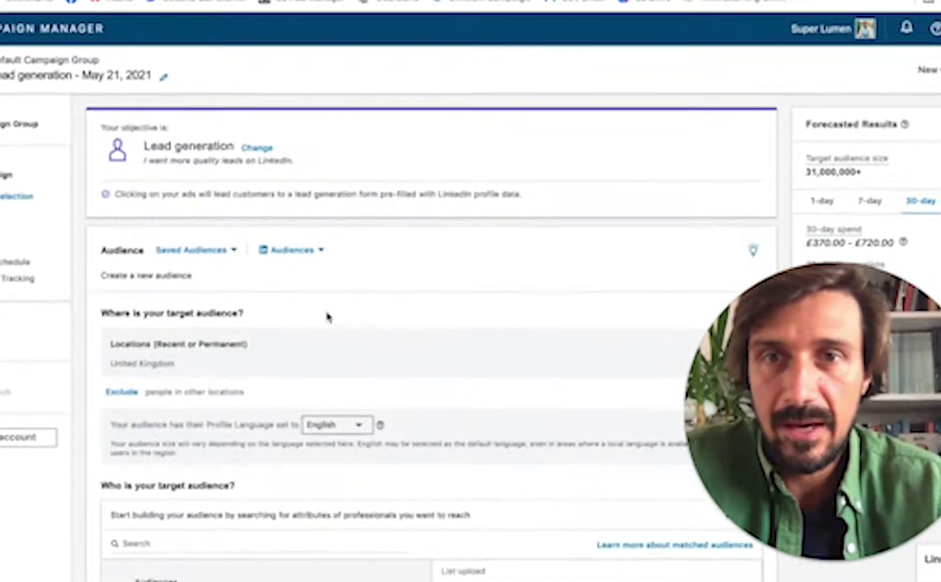
{"action": "scroll", "coordinate": [326, 316], "scroll_direction": "down", "scroll_amount": 6}
{"action": "scroll", "coordinate": [326, 312], "scroll_direction": "up", "scroll_amount": 5}
{"action": "scroll", "coordinate": [326, 309], "scroll_direction": "down", "scroll_amount": 2}
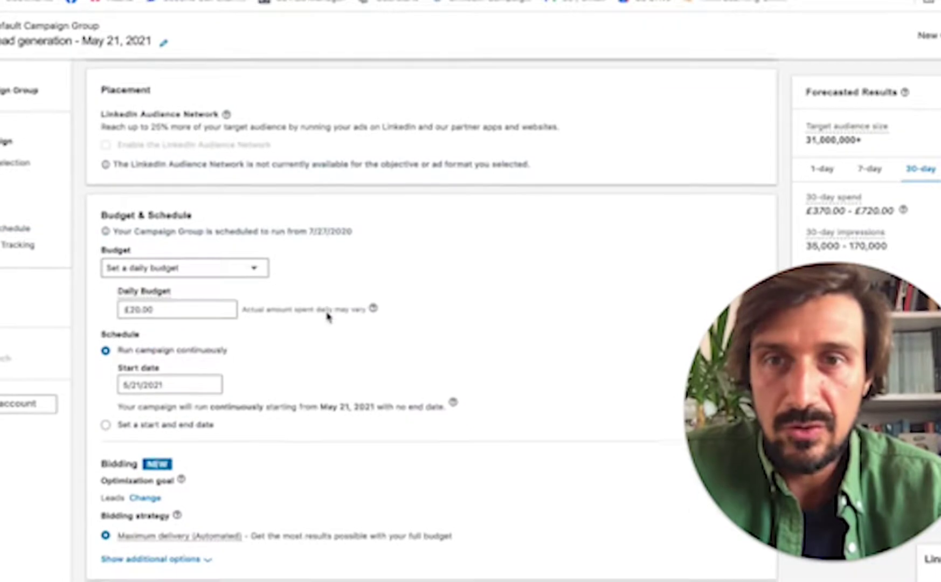
{"action": "scroll", "coordinate": [288, 233], "scroll_direction": "up", "scroll_amount": 3}
{"action": "scroll", "coordinate": [289, 233], "scroll_direction": "down", "scroll_amount": 5}
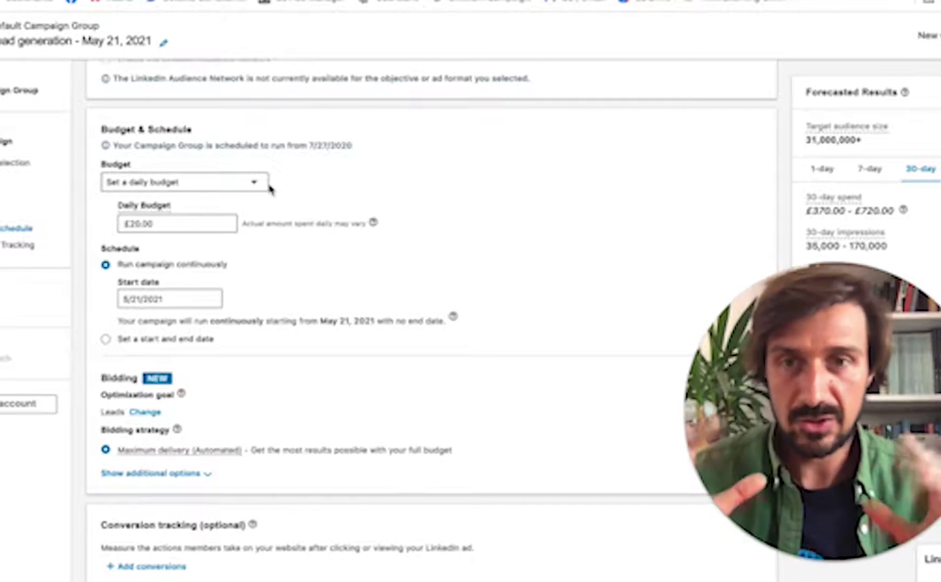
{"action": "scroll", "coordinate": [256, 295], "scroll_direction": "down", "scroll_amount": 2}
{"action": "scroll", "coordinate": [256, 295], "scroll_direction": "up", "scroll_amount": 3}
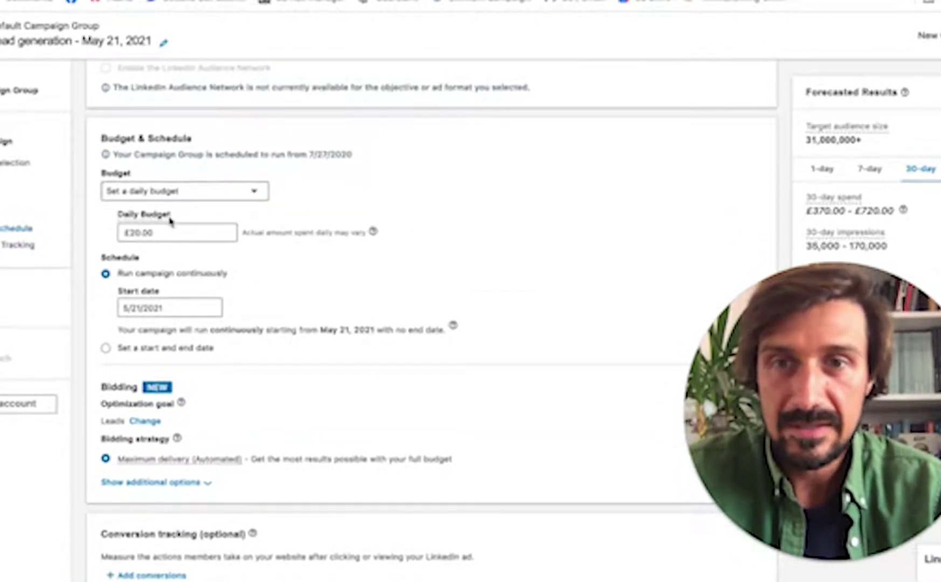
{"action": "left_click", "coordinate": [135, 234]}
{"action": "double_click", "coordinate": [134, 235]}
{"action": "type", "text": "50"}
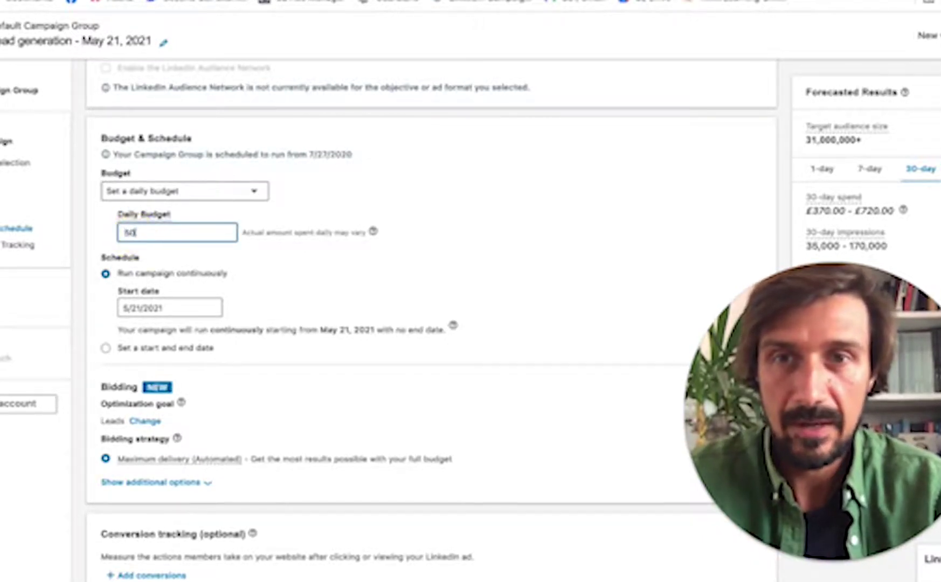
{"action": "left_click", "coordinate": [276, 267]}
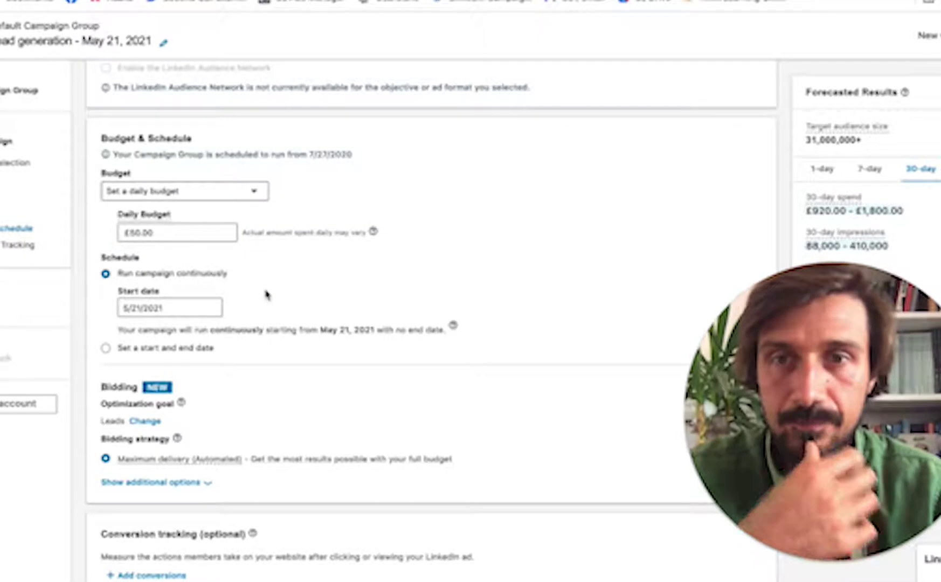
{"action": "scroll", "coordinate": [267, 296], "scroll_direction": "down", "scroll_amount": 1}
{"action": "scroll", "coordinate": [266, 294], "scroll_direction": "down", "scroll_amount": 2}
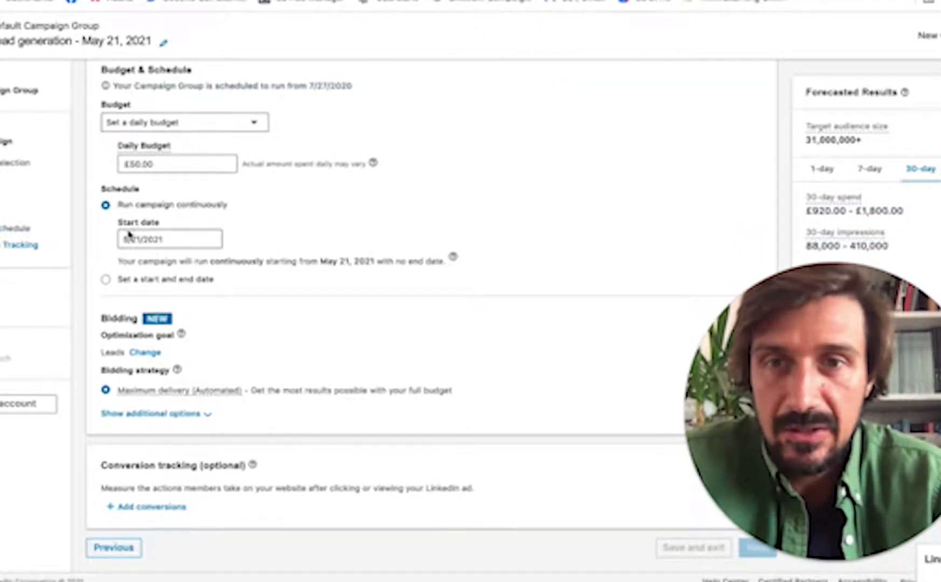
{"action": "scroll", "coordinate": [195, 276], "scroll_direction": "down", "scroll_amount": 1}
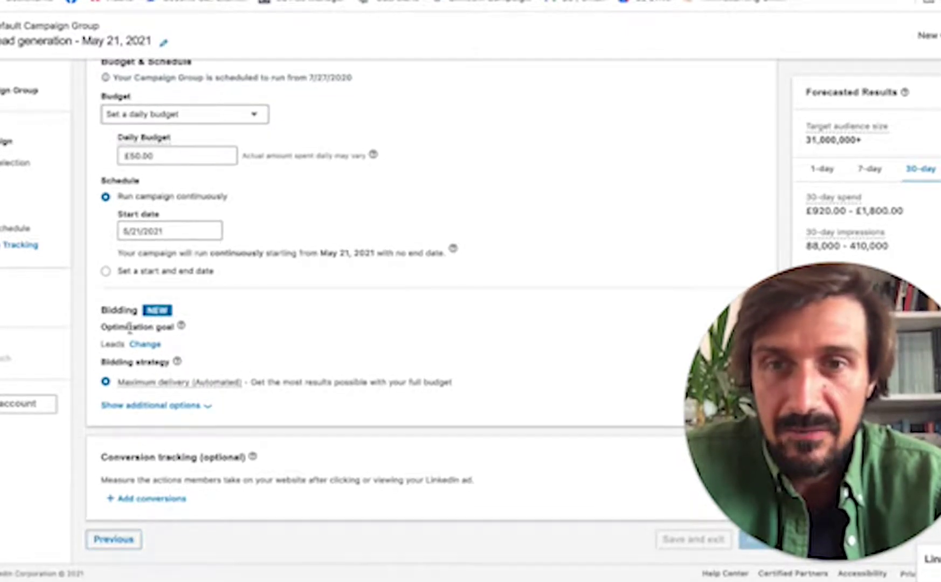
Step: Switch the bidding strategy to Manual bidding (Enhanced), with its suggested £5.31 per-click bid
{"action": "mouse_move", "coordinate": [138, 390]}
{"action": "left_click", "coordinate": [147, 406]}
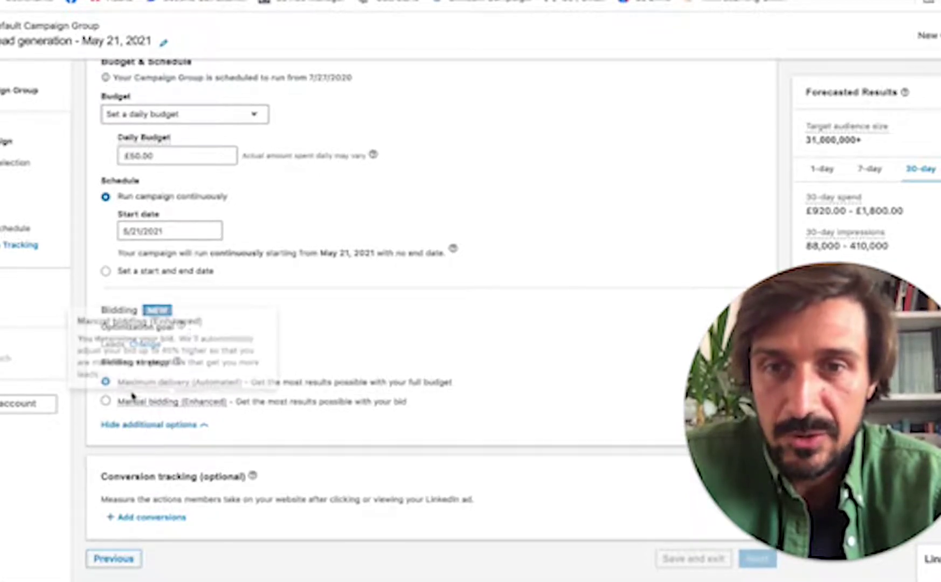
{"action": "scroll", "coordinate": [391, 178], "scroll_direction": "up", "scroll_amount": 20}
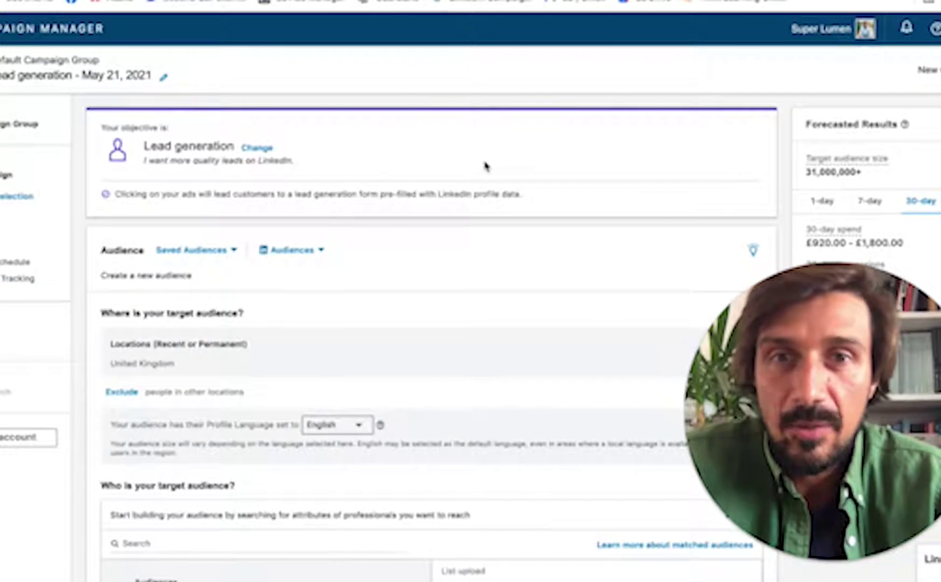
{"action": "scroll", "coordinate": [262, 280], "scroll_direction": "down", "scroll_amount": 15}
{"action": "scroll", "coordinate": [262, 275], "scroll_direction": "up", "scroll_amount": 2}
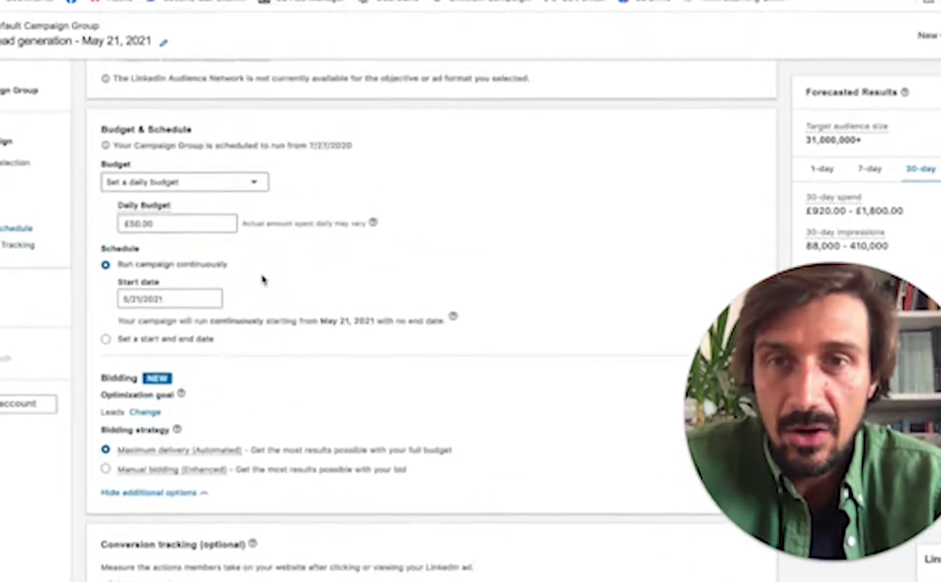
{"action": "scroll", "coordinate": [254, 324], "scroll_direction": "down", "scroll_amount": 2}
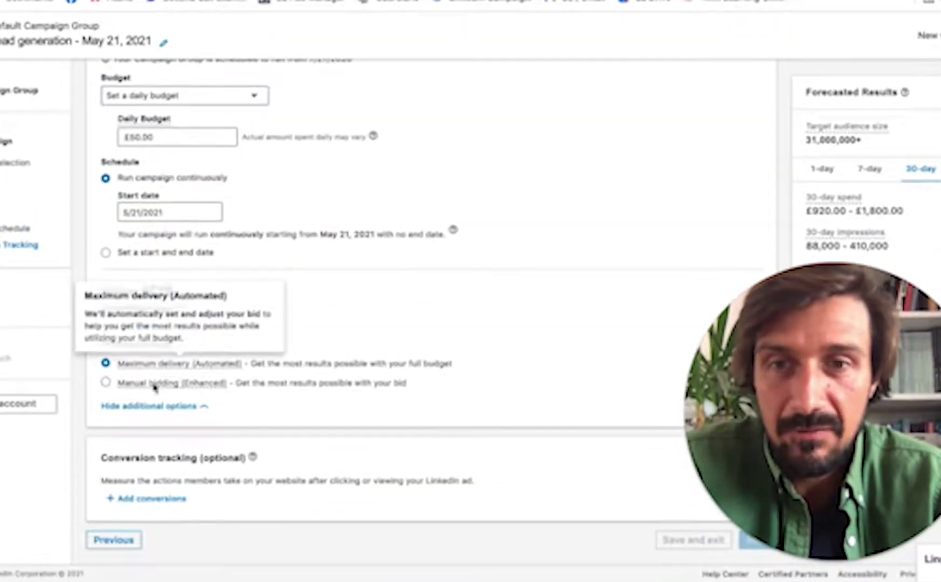
{"action": "mouse_move", "coordinate": [166, 389]}
{"action": "mouse_move", "coordinate": [179, 371]}
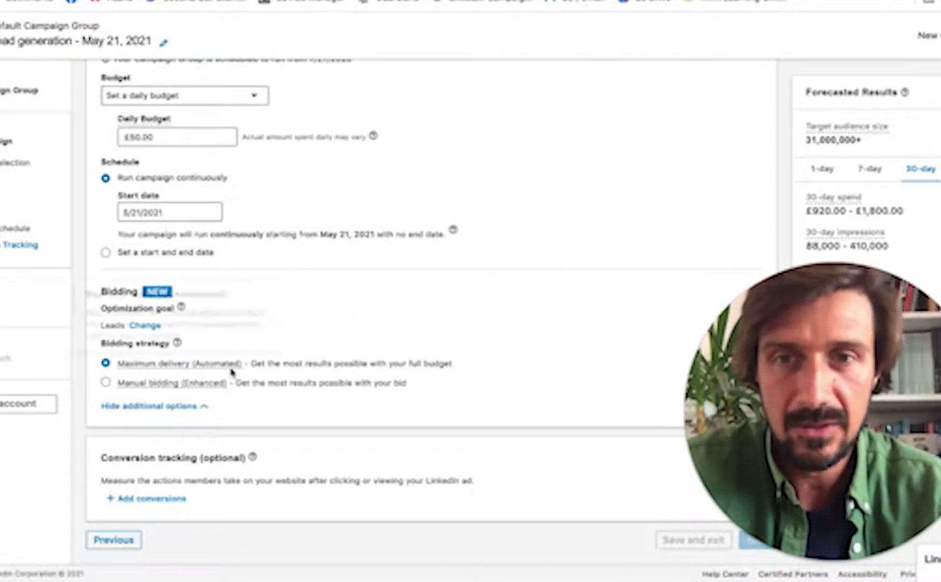
{"action": "left_click", "coordinate": [105, 382]}
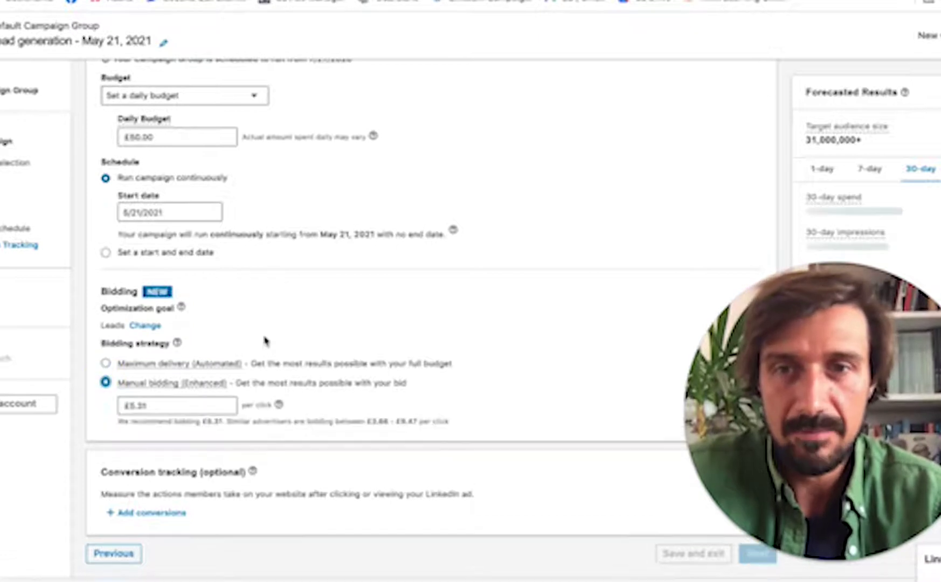
{"action": "scroll", "coordinate": [265, 338], "scroll_direction": "up", "scroll_amount": 15}
Step: Change the campaign objective to Website visits
{"action": "left_click", "coordinate": [258, 150]}
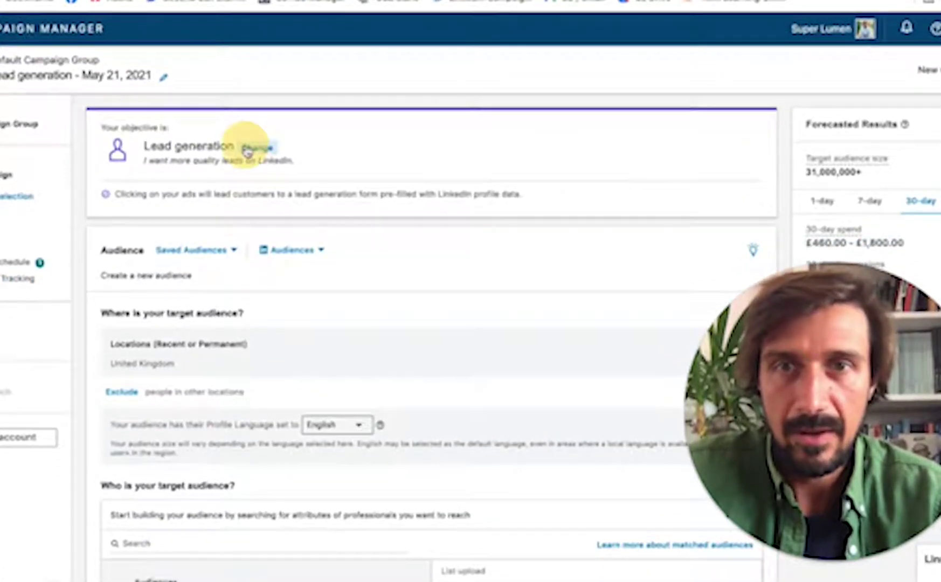
{"action": "left_click", "coordinate": [381, 215]}
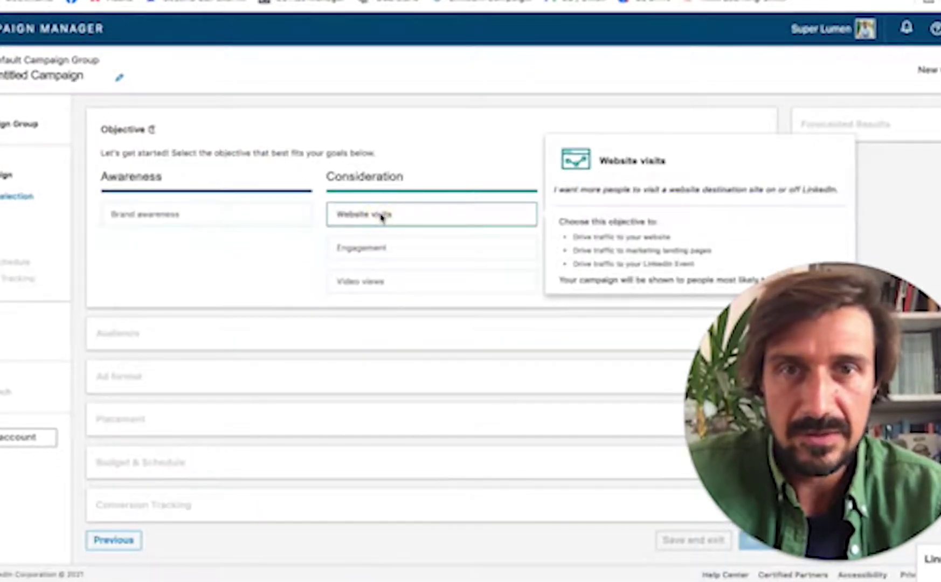
{"action": "left_click", "coordinate": [381, 215]}
{"action": "scroll", "coordinate": [295, 315], "scroll_direction": "down", "scroll_amount": 20}
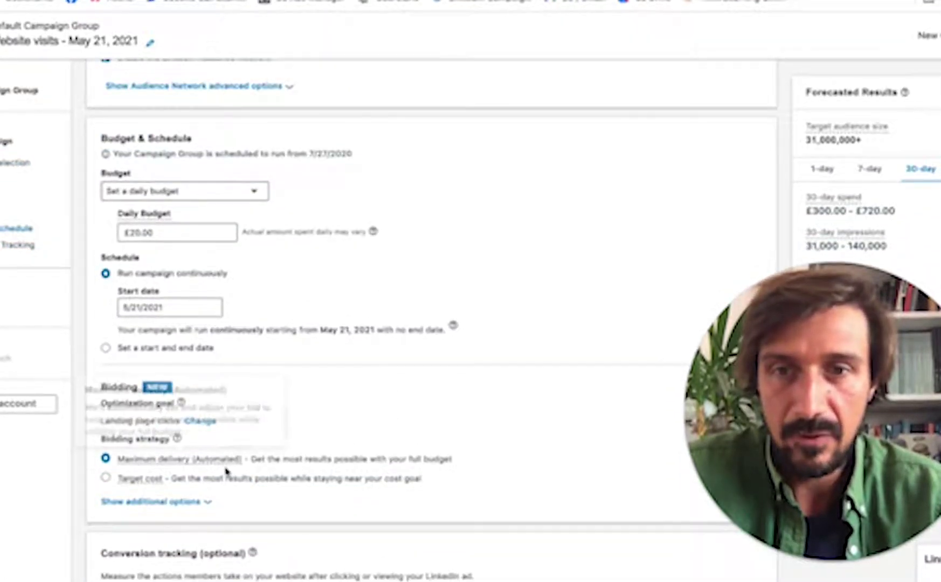
{"action": "scroll", "coordinate": [227, 472], "scroll_direction": "down", "scroll_amount": 1}
Step: Choose manual bidding at £6.02 per landing page click, after briefly trying Target cost
{"action": "left_click", "coordinate": [153, 448]}
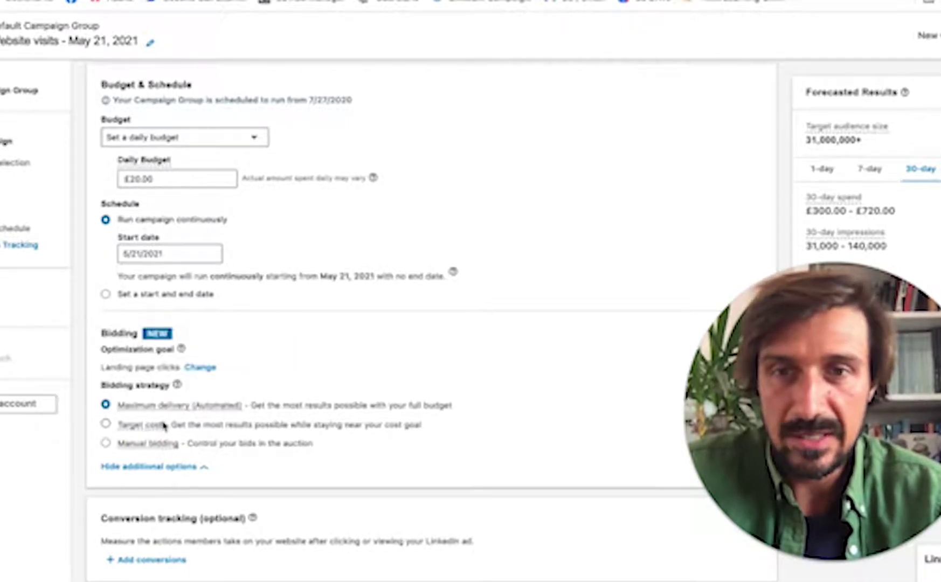
{"action": "mouse_move", "coordinate": [159, 428]}
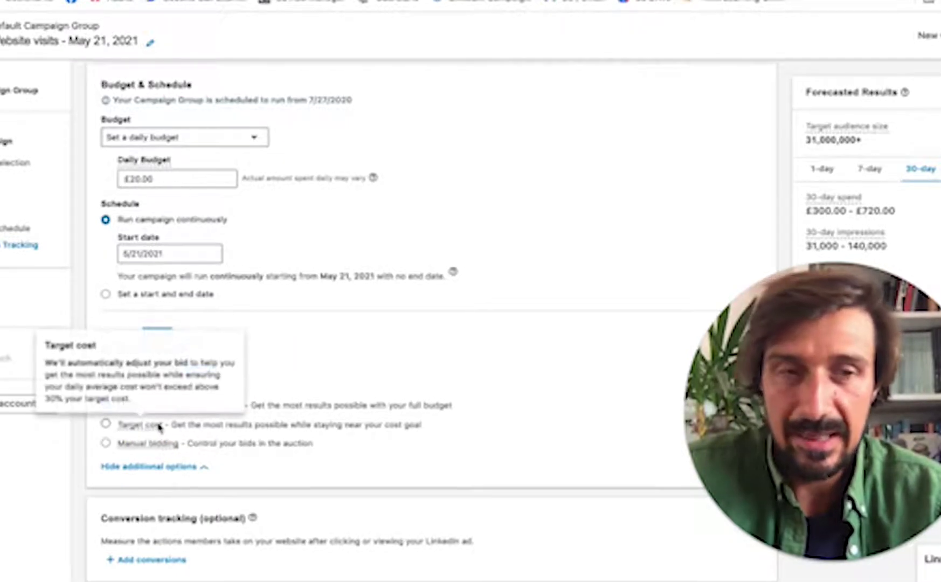
{"action": "left_click", "coordinate": [106, 424]}
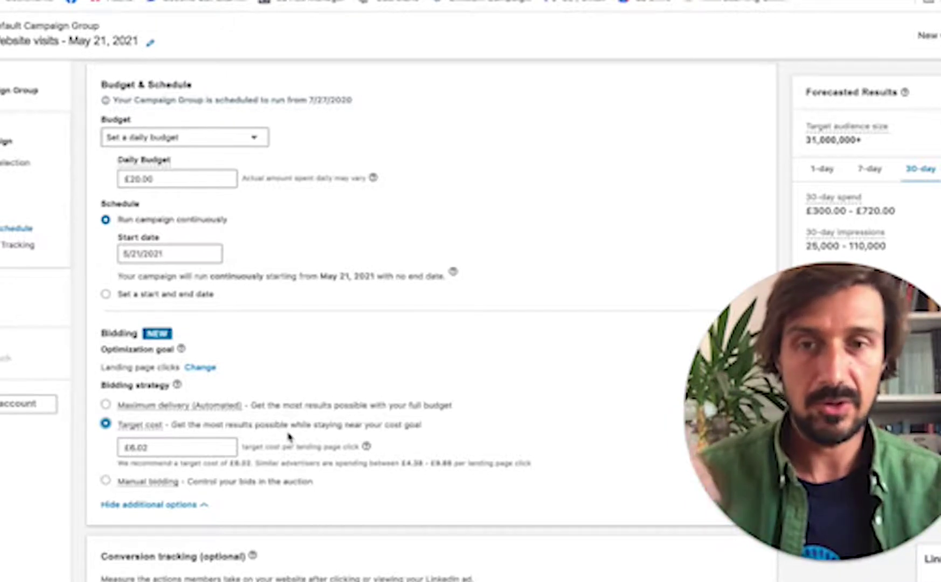
{"action": "left_click", "coordinate": [105, 480]}
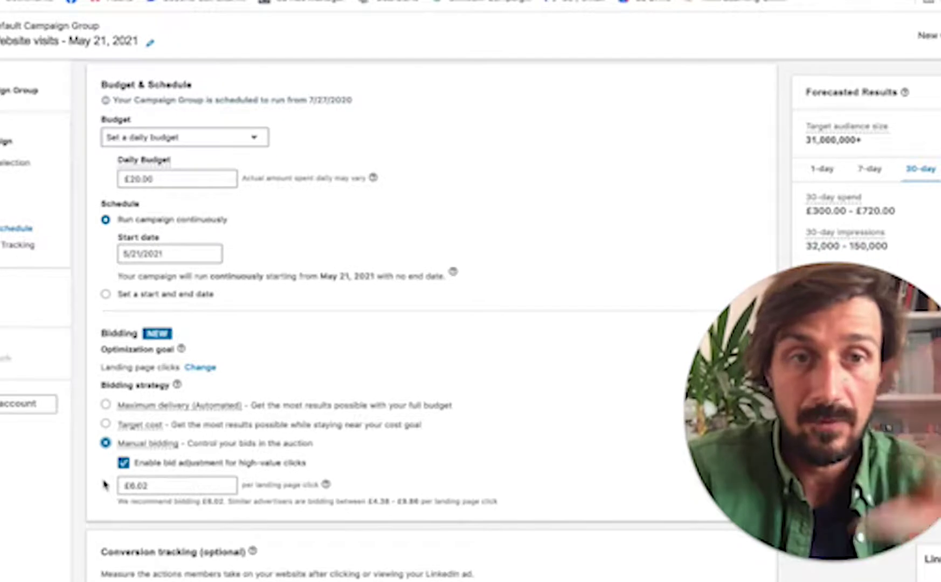
{"action": "scroll", "coordinate": [498, 358], "scroll_direction": "down", "scroll_amount": 2}
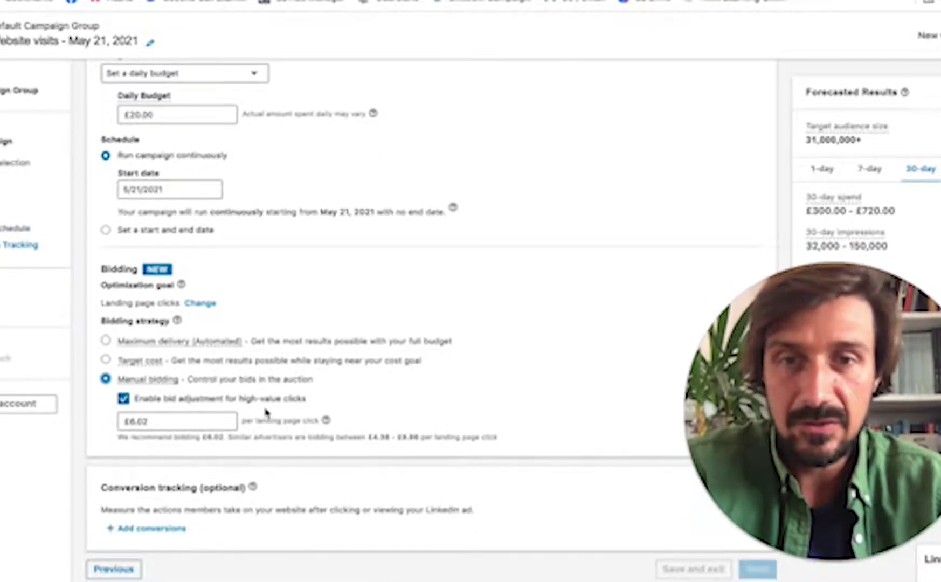
{"action": "scroll", "coordinate": [266, 413], "scroll_direction": "down", "scroll_amount": 1}
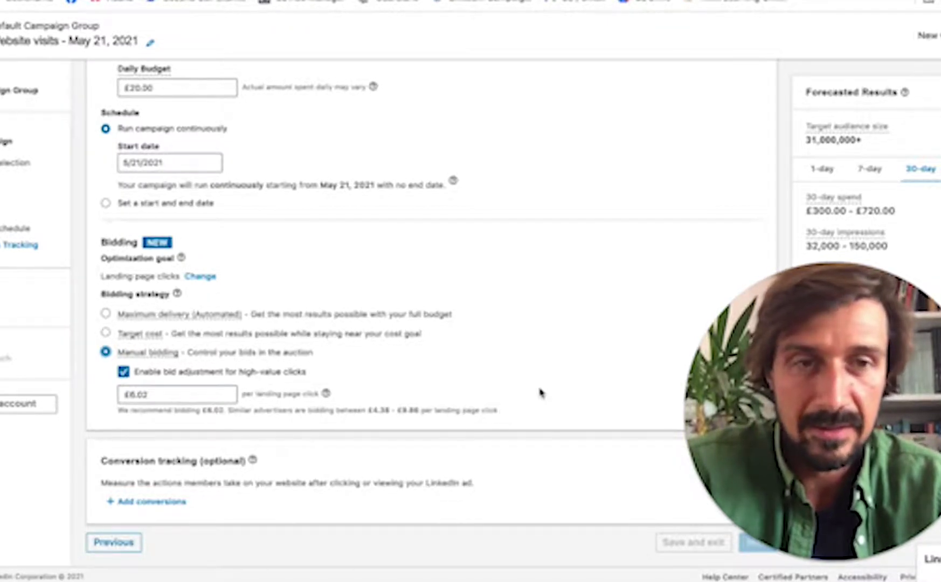
{"action": "double_click", "coordinate": [148, 394]}
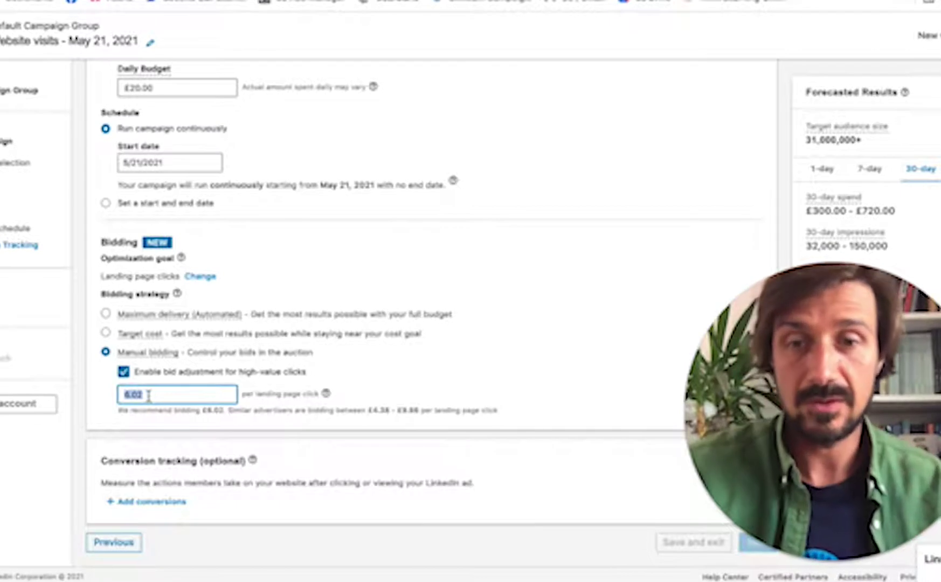
{"action": "type", "text": "5"}
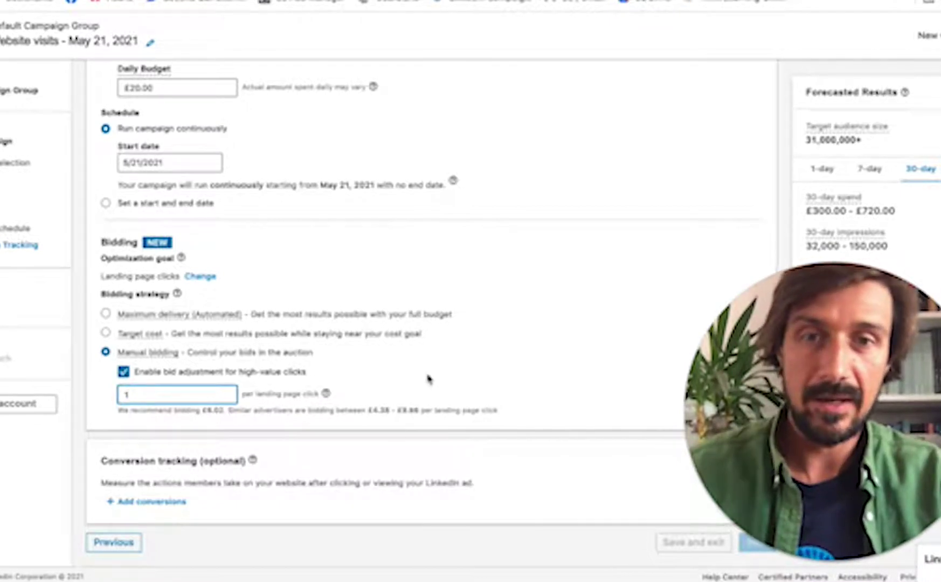
{"action": "left_click", "coordinate": [430, 380]}
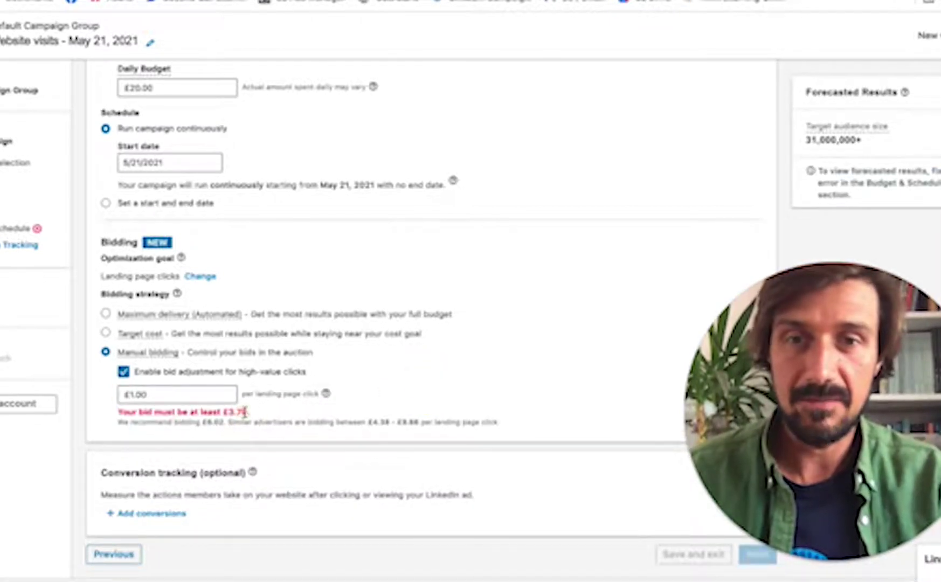
{"action": "left_click", "coordinate": [159, 394]}
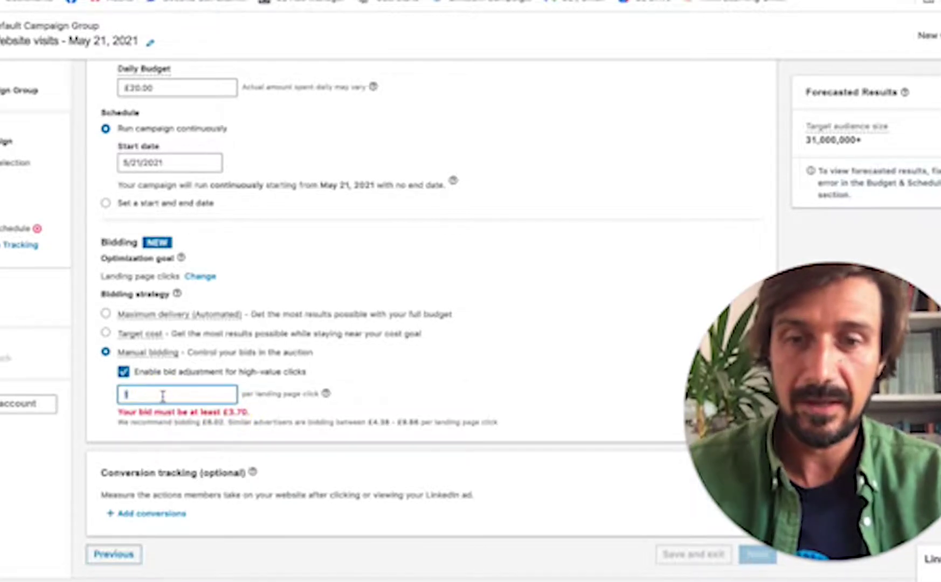
{"action": "key", "text": "super+a"}
{"action": "type", "text": "3.7"}
{"action": "left_click", "coordinate": [369, 387]}
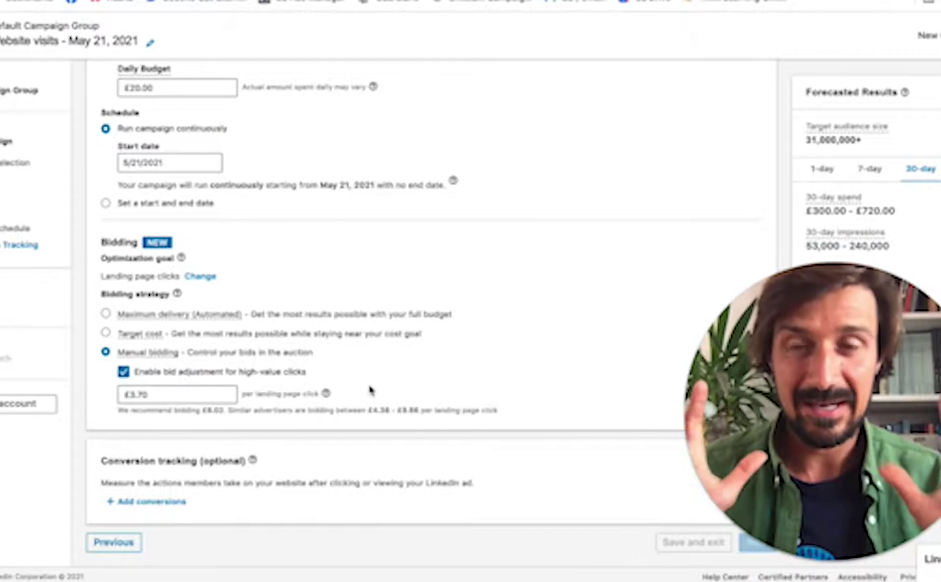
{"action": "scroll", "coordinate": [370, 388], "scroll_direction": "up", "scroll_amount": 10}
{"action": "scroll", "coordinate": [370, 389], "scroll_direction": "down", "scroll_amount": 10}
{"action": "scroll", "coordinate": [356, 380], "scroll_direction": "up", "scroll_amount": 1}
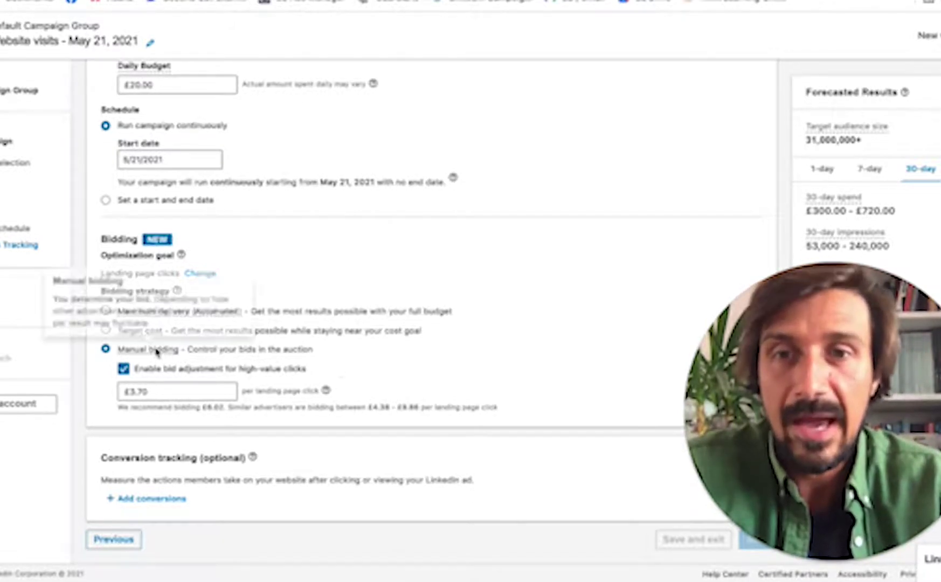
Step: Untick high-value click bid adjustment, leaving a plain £3.70 manual bid per landing page click
{"action": "left_click", "coordinate": [124, 370]}
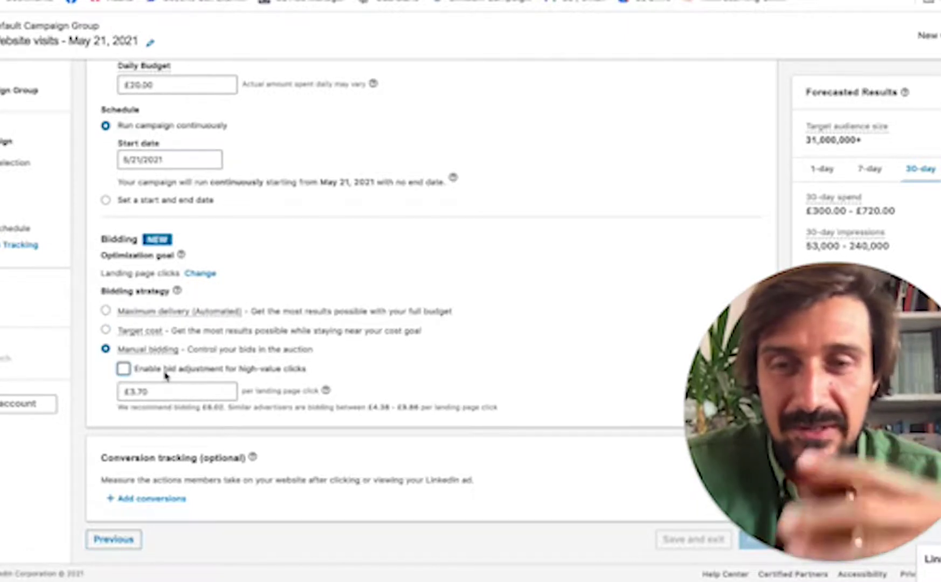
{"action": "left_click_drag", "start_coordinate": [213, 409], "coordinate": [358, 407]}
{"action": "left_click", "coordinate": [354, 410]}
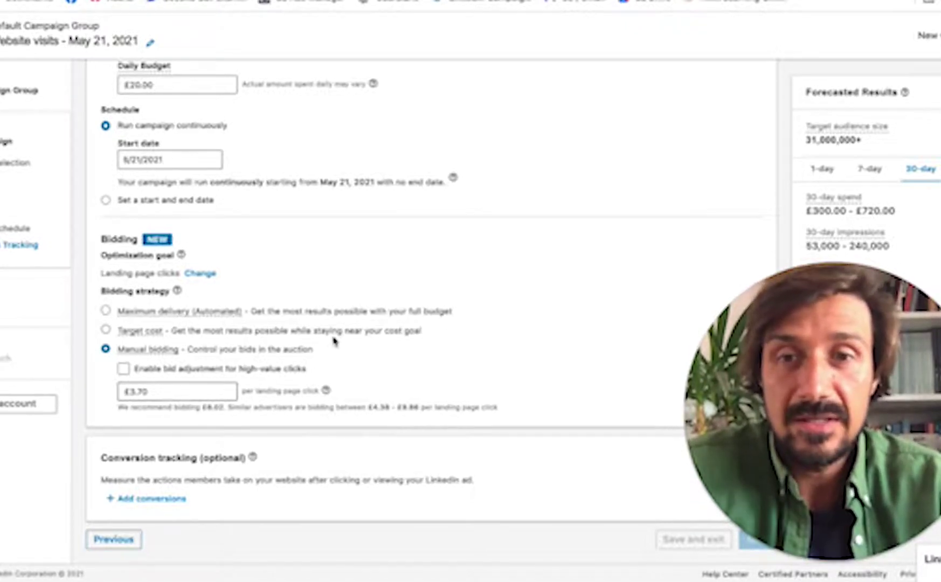
{"action": "scroll", "coordinate": [332, 340], "scroll_direction": "up", "scroll_amount": 3}
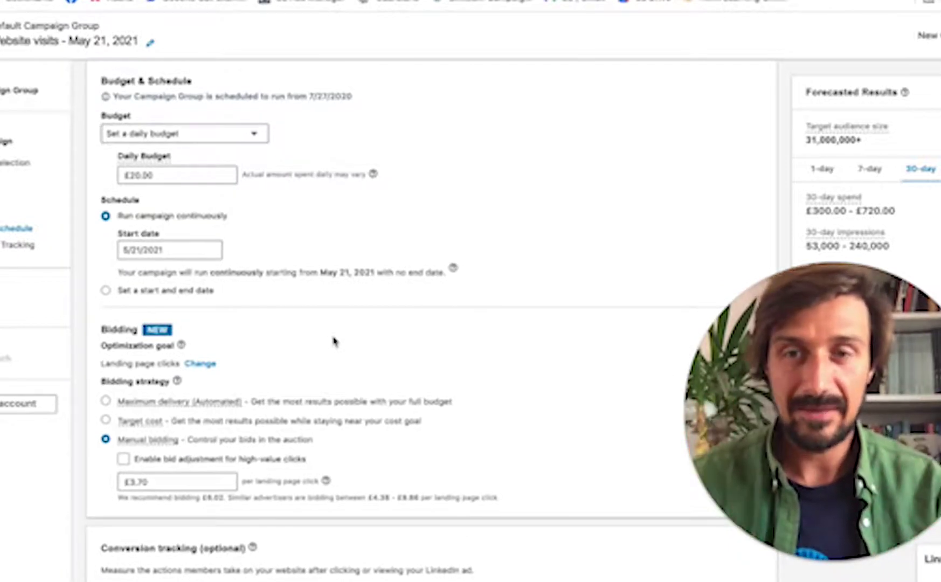
Step: Set the daily budget to £50.00, forecasting £750–£1,800 in 30-day spend
{"action": "triple_click", "coordinate": [132, 174]}
{"action": "type", "text": "0"}
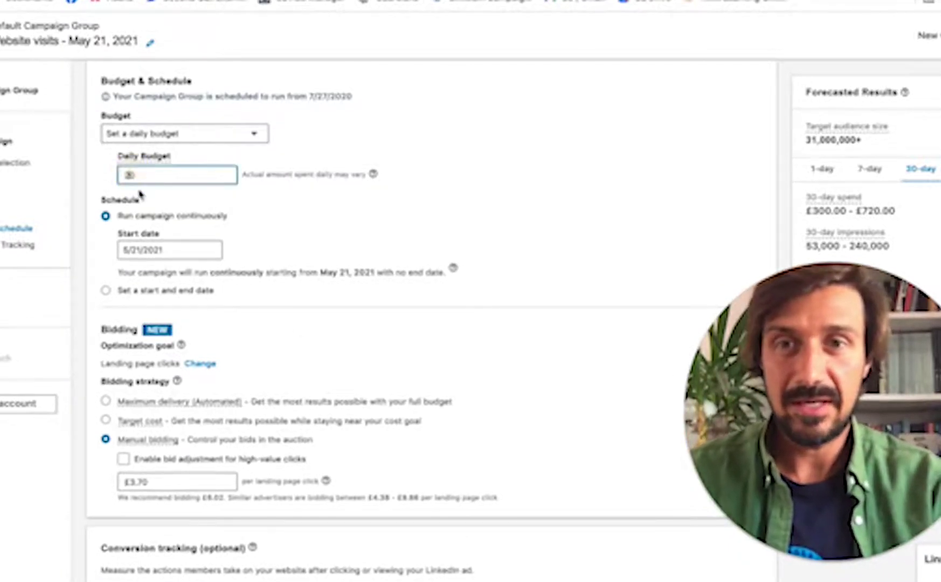
{"action": "type", "text": "50"}
{"action": "left_click", "coordinate": [283, 216]}
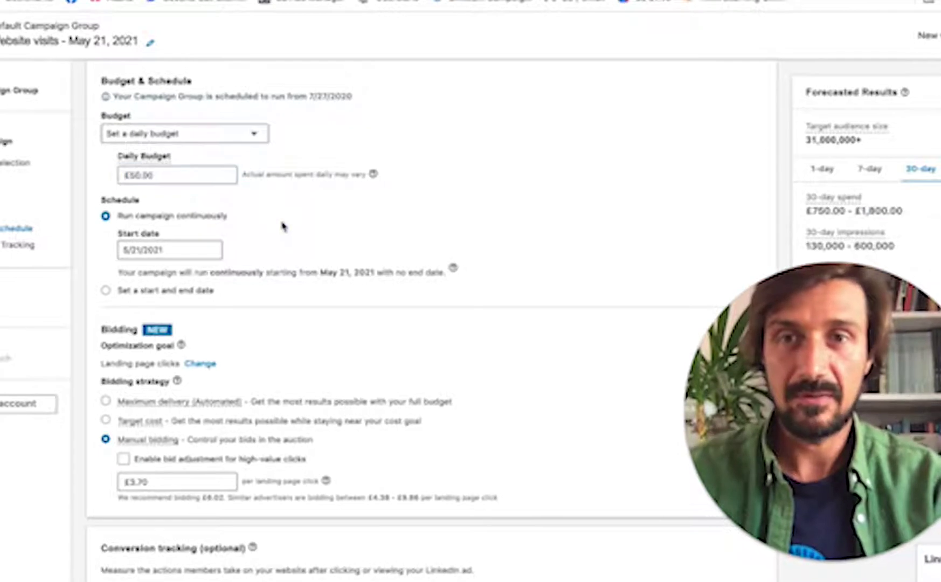
{"action": "scroll", "coordinate": [269, 267], "scroll_direction": "down", "scroll_amount": 1}
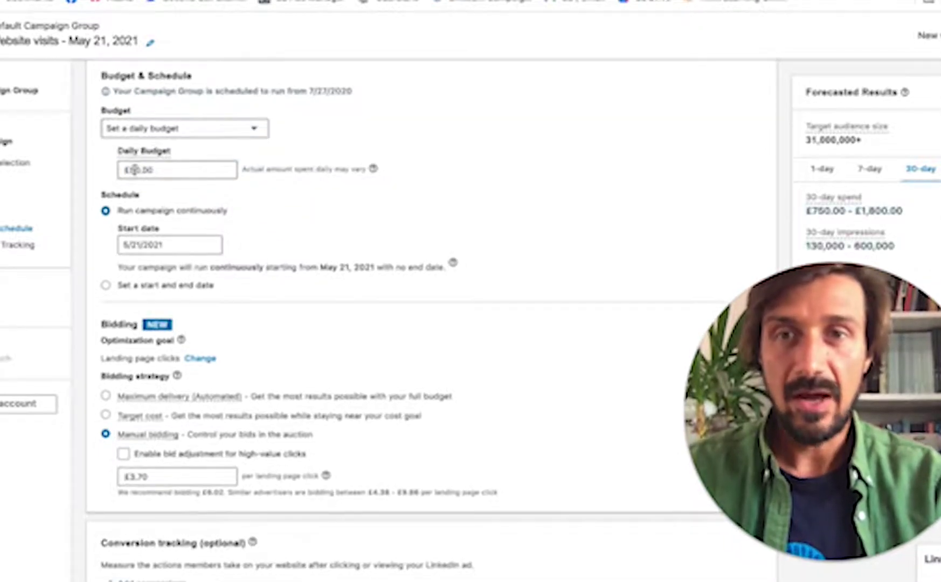
{"action": "scroll", "coordinate": [291, 263], "scroll_direction": "down", "scroll_amount": 1}
{"action": "scroll", "coordinate": [290, 264], "scroll_direction": "up", "scroll_amount": 2}
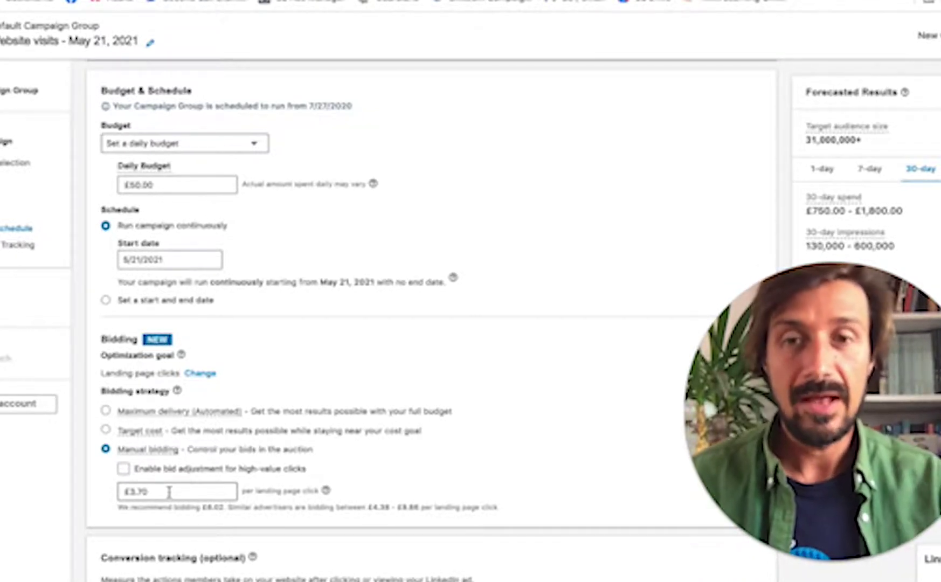
Step: Raise the manual bid to £4.00, then £4.10, and show the daily budget spending explanation
{"action": "left_click", "coordinate": [158, 489]}
{"action": "key", "text": "BackSpace"}
{"action": "key", "text": "BackSpace"}
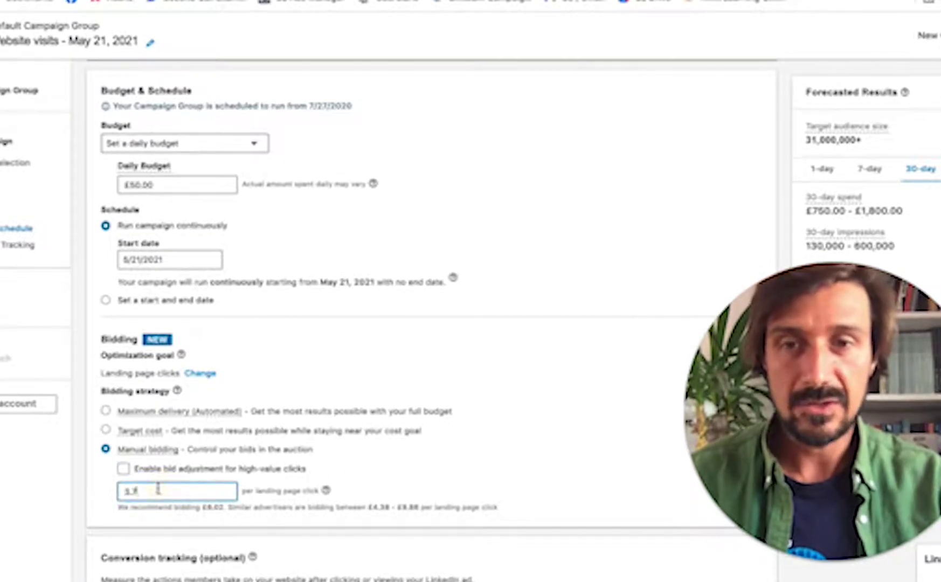
{"action": "key", "text": "BackSpace"}
{"action": "key", "text": "BackSpace"}
{"action": "key", "text": "BackSpace"}
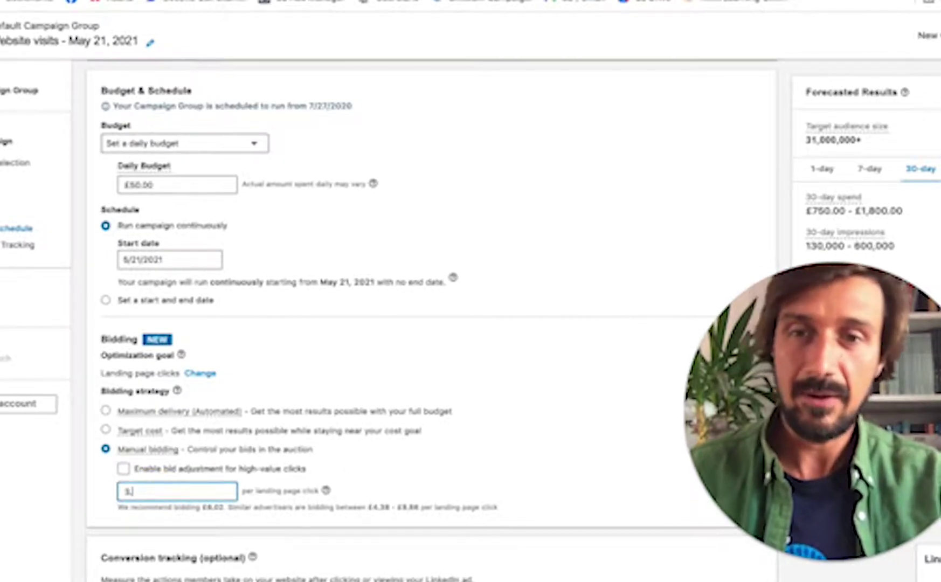
{"action": "key", "text": "BackSpace"}
{"action": "type", "text": "4"}
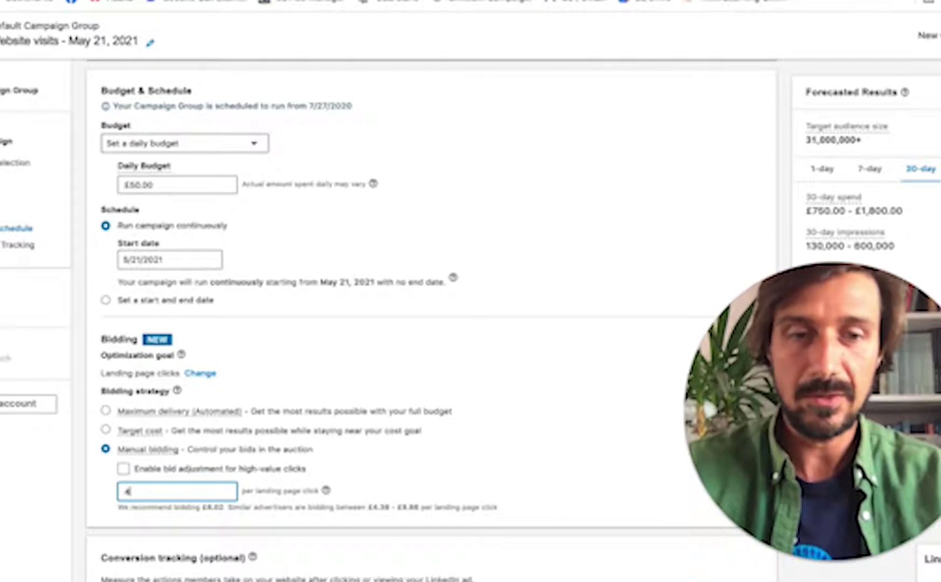
{"action": "left_click", "coordinate": [375, 473]}
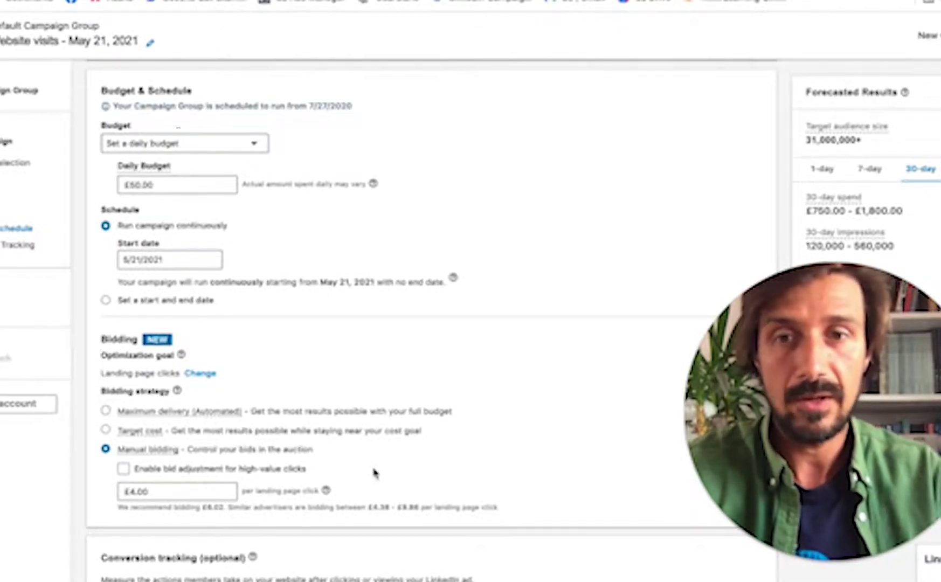
{"action": "left_click", "coordinate": [151, 492]}
{"action": "type", "text": "4"}
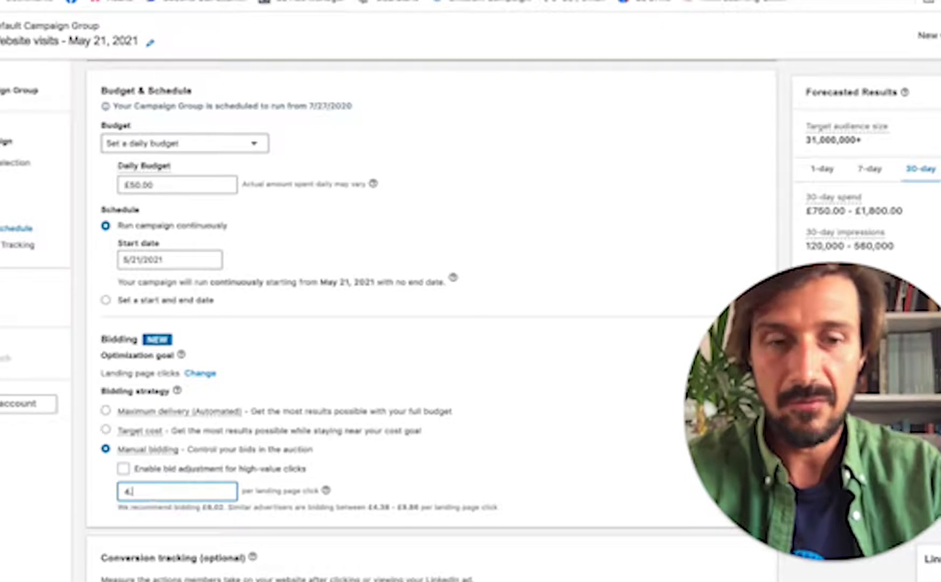
{"action": "type", "text": ".10"}
{"action": "left_click", "coordinate": [345, 467]}
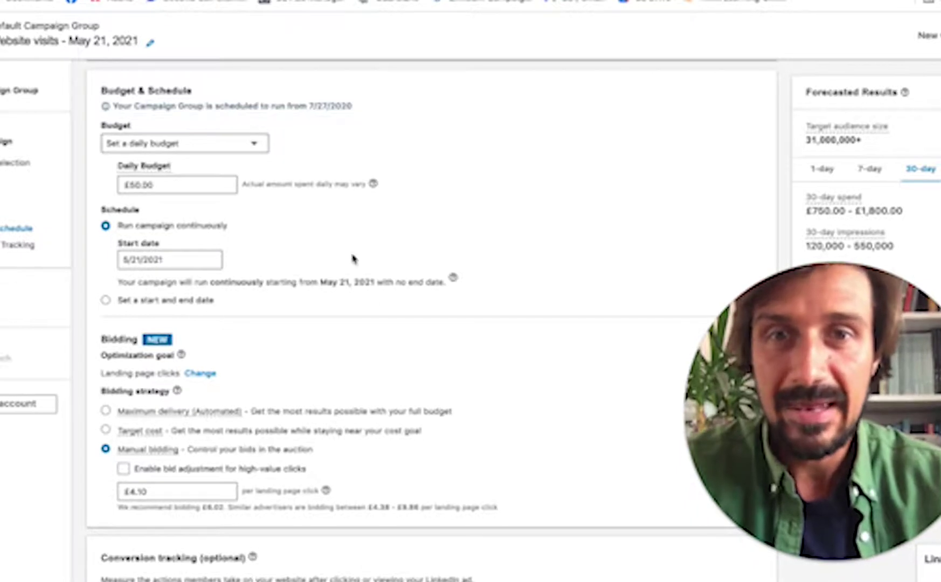
{"action": "left_click", "coordinate": [373, 185]}
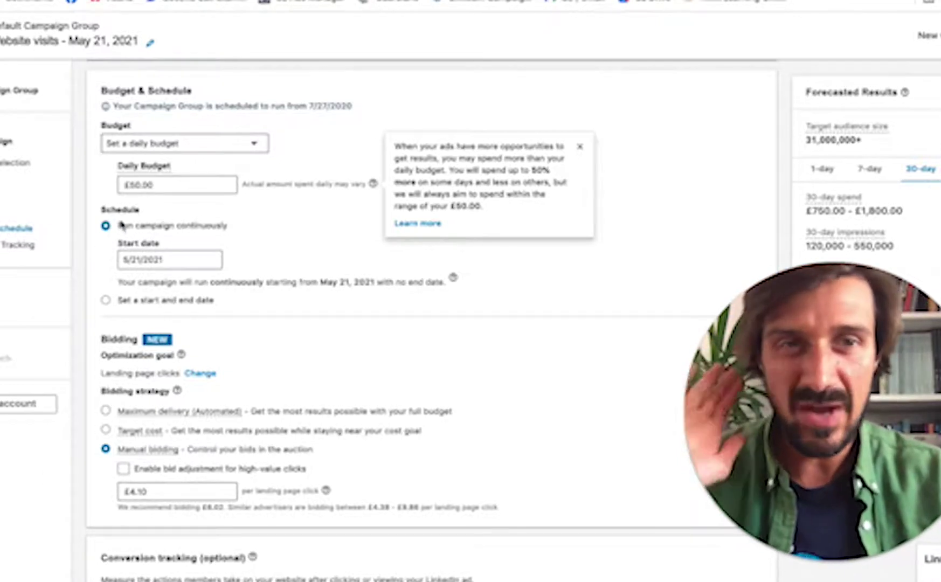
Step: Lower the daily budget to £40.00
{"action": "triple_click", "coordinate": [135, 184]}
{"action": "type", "text": "54"}
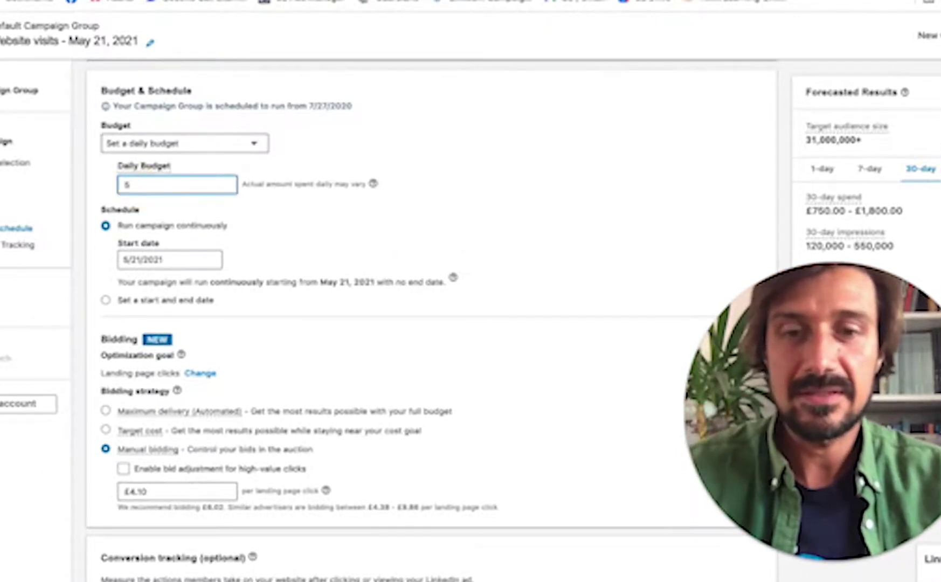
{"action": "key", "text": "BackSpace"}
{"action": "key", "text": "BackSpace"}
{"action": "type", "text": "40"}
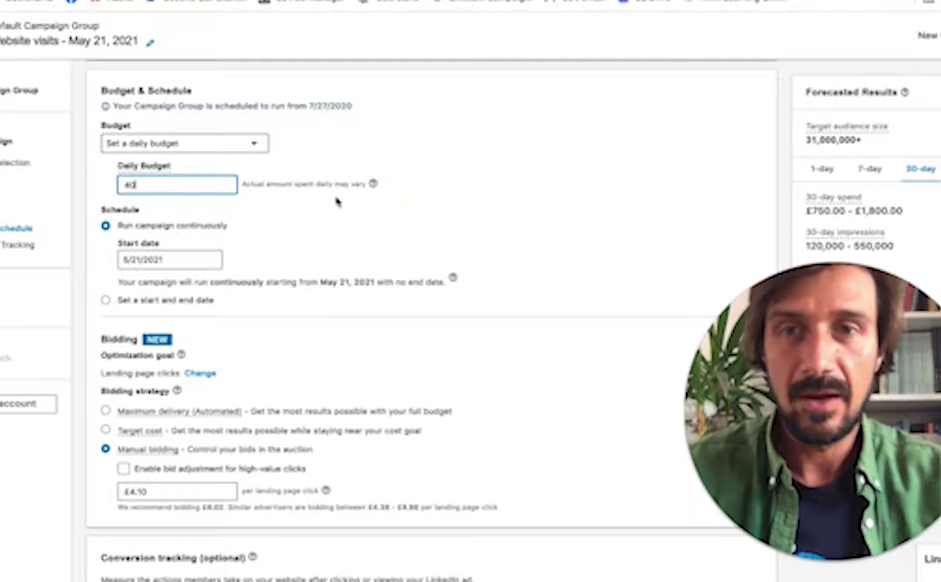
{"action": "left_click", "coordinate": [409, 214]}
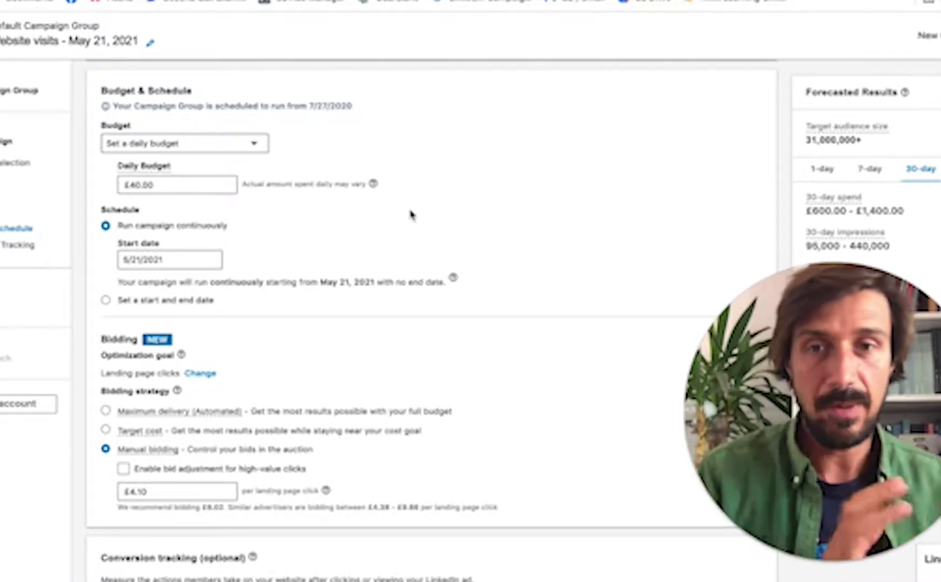
Step: Raise the manual bid to £6.00 per landing page click
{"action": "left_click", "coordinate": [145, 488]}
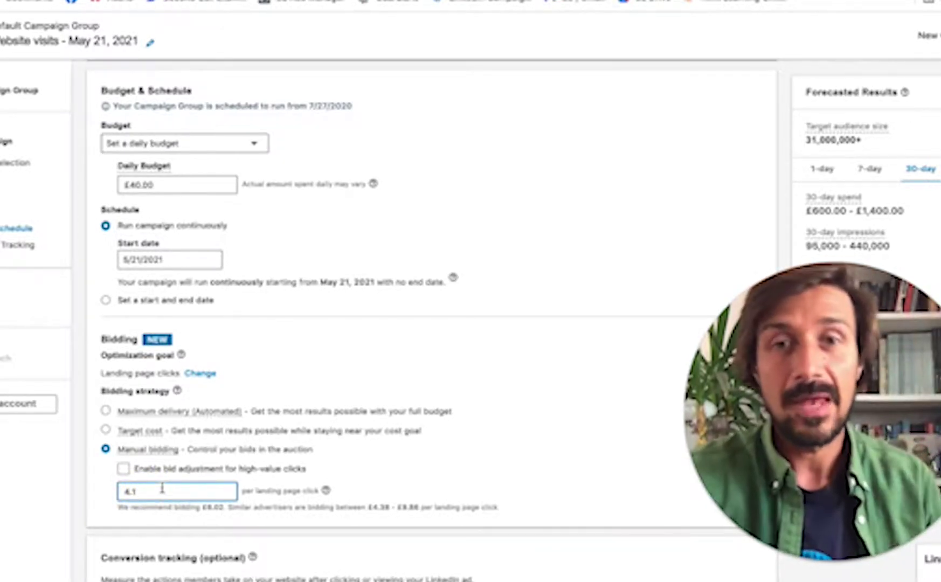
{"action": "double_click", "coordinate": [162, 488]}
{"action": "type", "text": "6"}
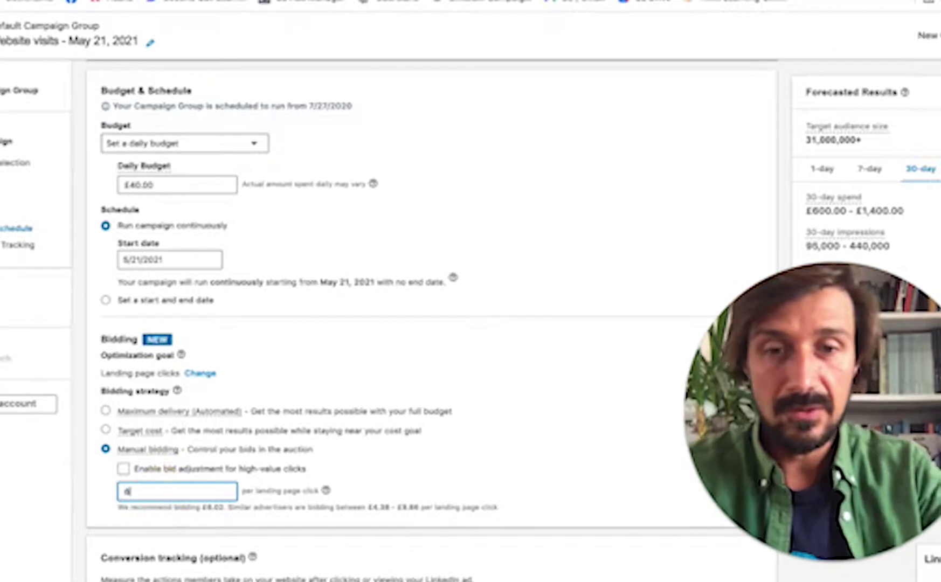
{"action": "left_click", "coordinate": [413, 448]}
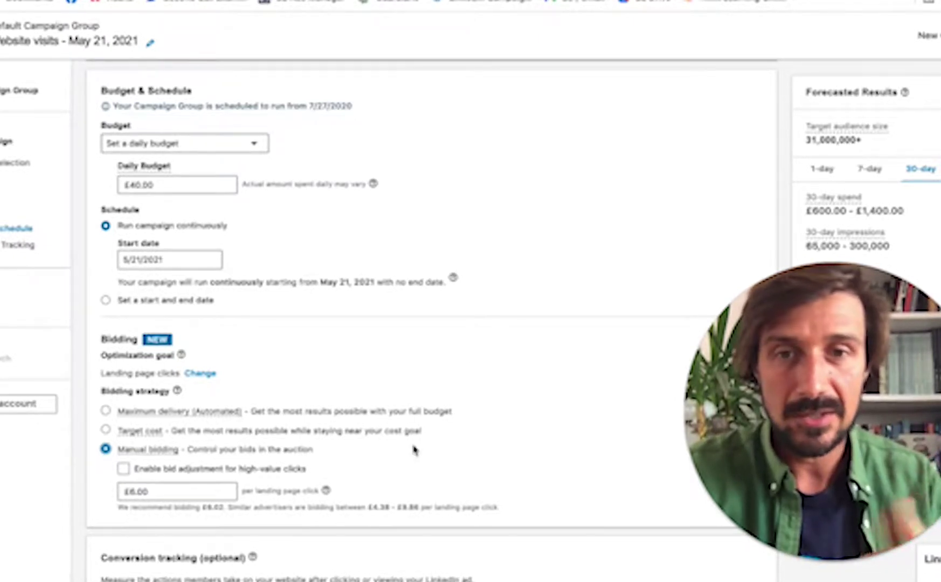
{"action": "left_click", "coordinate": [204, 507]}
{"action": "left_click_drag", "start_coordinate": [204, 507], "coordinate": [213, 507]}
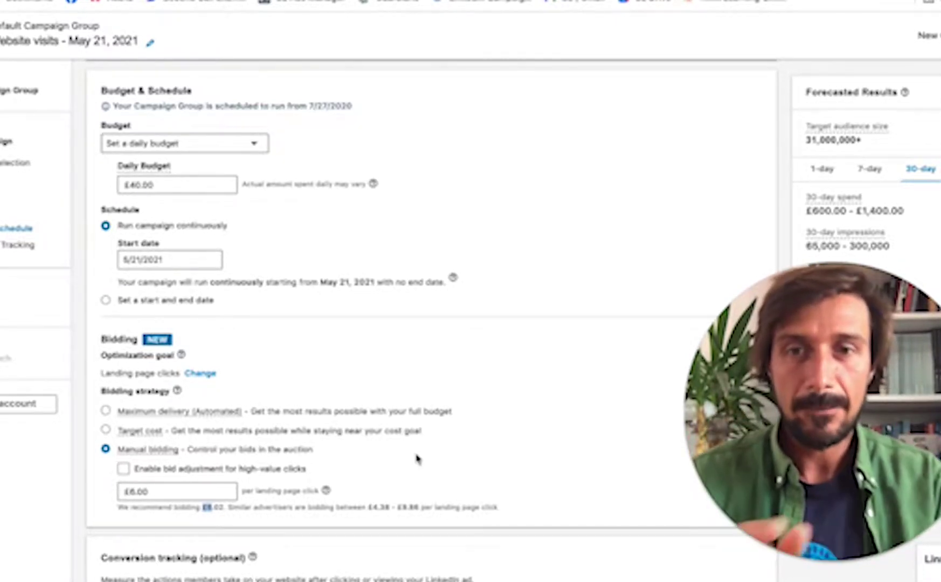
Step: Test a rejected £1 bid, then set the manual bid to the £3.70 minimum
{"action": "double_click", "coordinate": [185, 488]}
{"action": "key", "text": "BackSpace"}
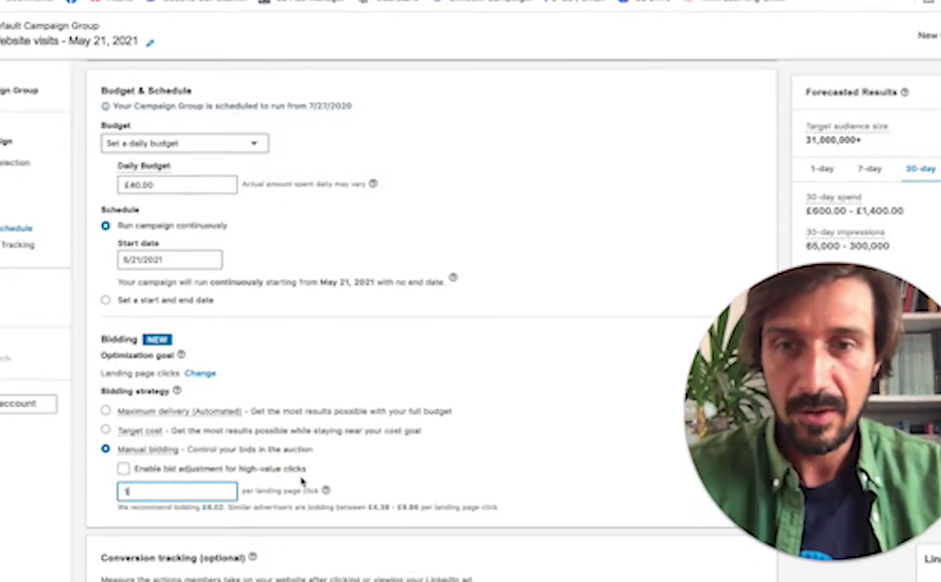
{"action": "type", "text": "1"}
{"action": "left_click", "coordinate": [272, 492]}
{"action": "double_click", "coordinate": [185, 491]}
{"action": "key", "text": "BackSpace"}
{"action": "type", "text": "3.7"}
{"action": "left_click", "coordinate": [301, 482]}
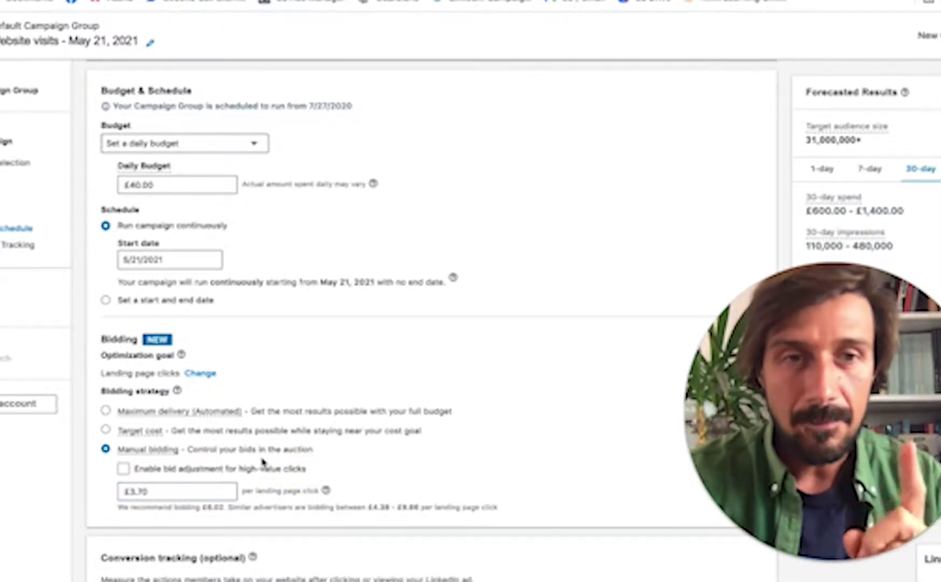
Step: Lower the daily budget to £20.00, forecasting £300–£720 in 30-day spend
{"action": "left_click", "coordinate": [133, 184]}
{"action": "key", "text": "BackSpace"}
{"action": "key", "text": "BackSpace"}
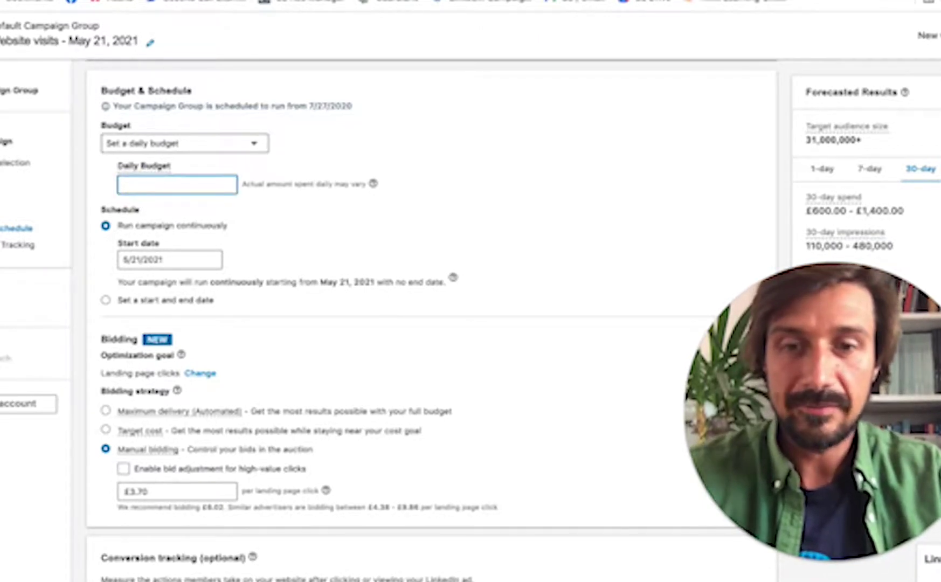
{"action": "type", "text": "20"}
{"action": "left_click", "coordinate": [300, 229]}
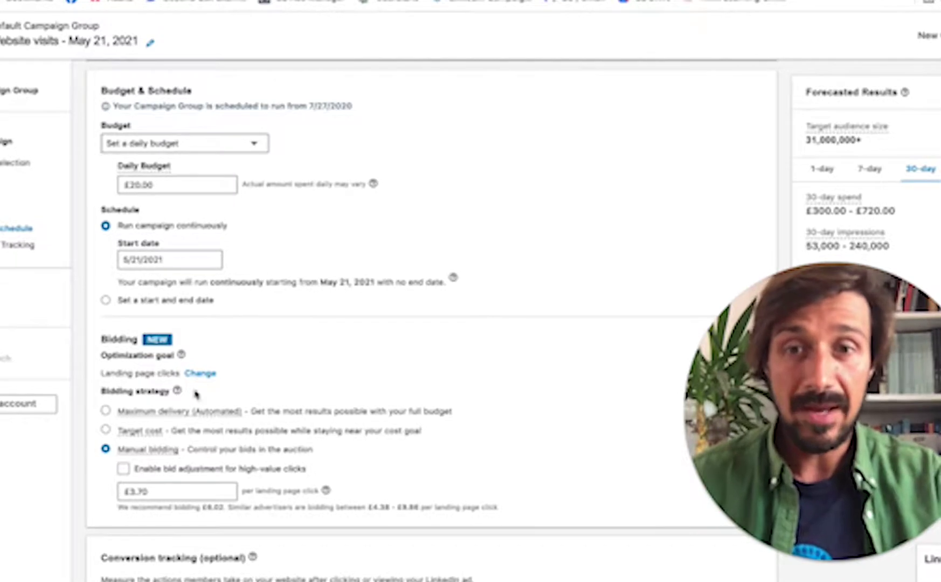
{"action": "left_click_drag", "start_coordinate": [153, 491], "coordinate": [123, 493]}
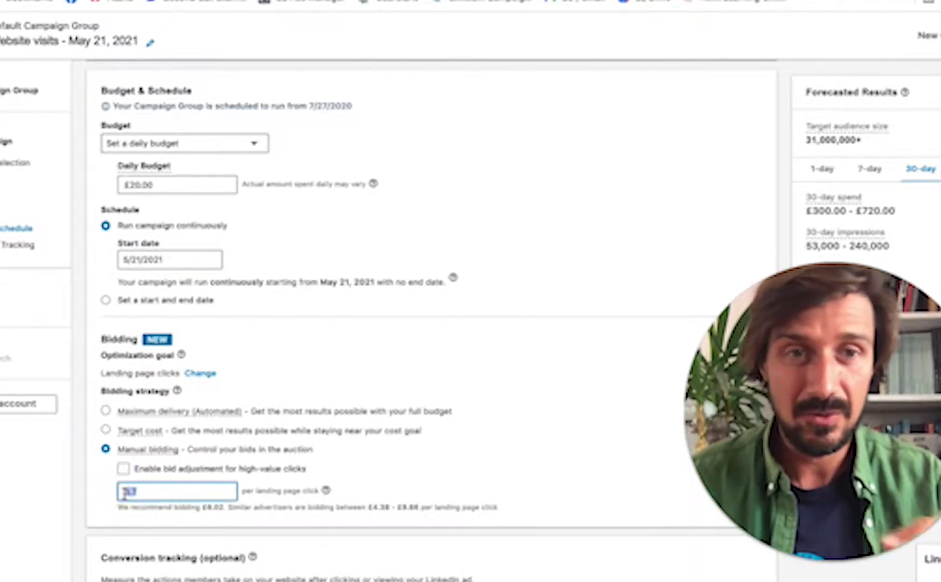
Step: Try £300 and £100 daily budgets, then set £10, forecasting £150–£360 in 30-day spend
{"action": "double_click", "coordinate": [169, 184]}
{"action": "key", "text": "BackSpace"}
{"action": "key", "text": "BackSpace"}
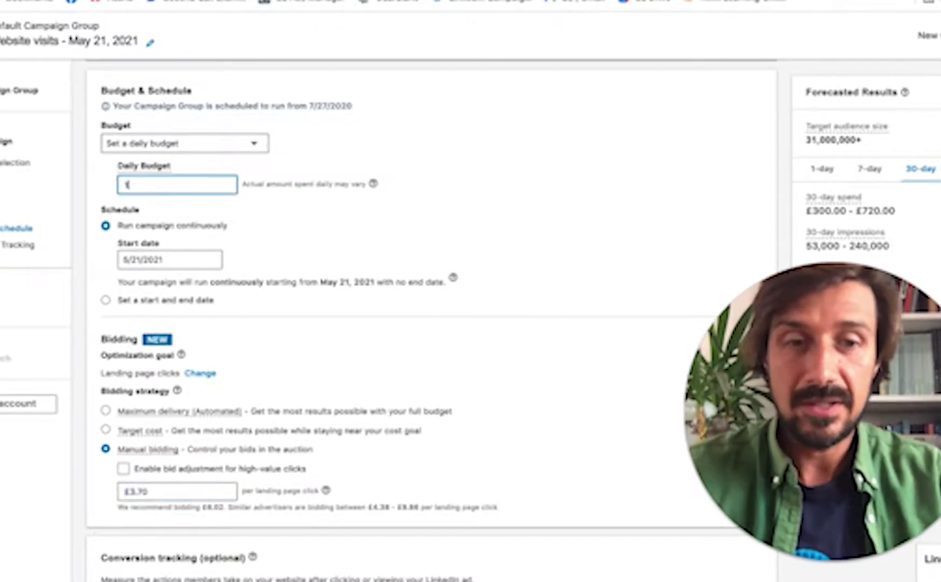
{"action": "type", "text": "300"}
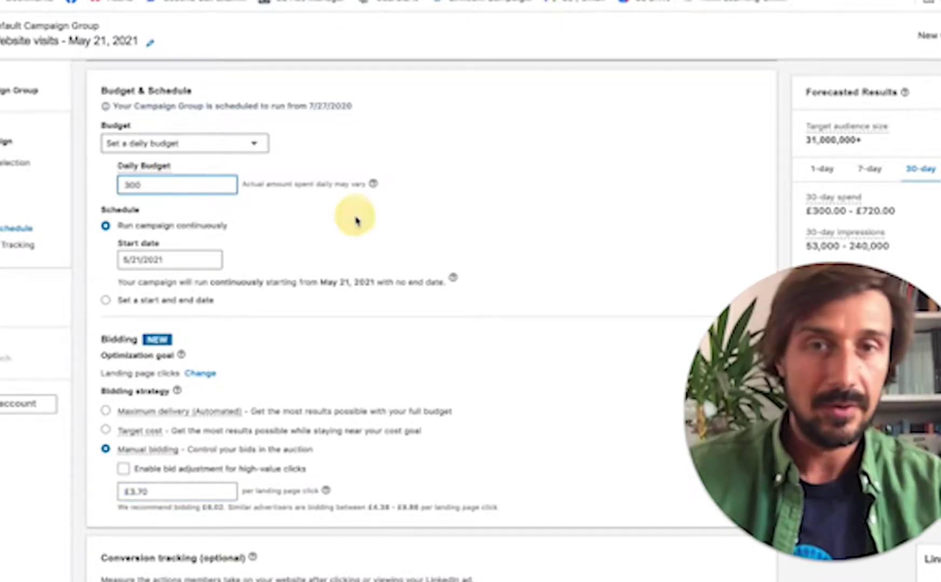
{"action": "left_click", "coordinate": [356, 221]}
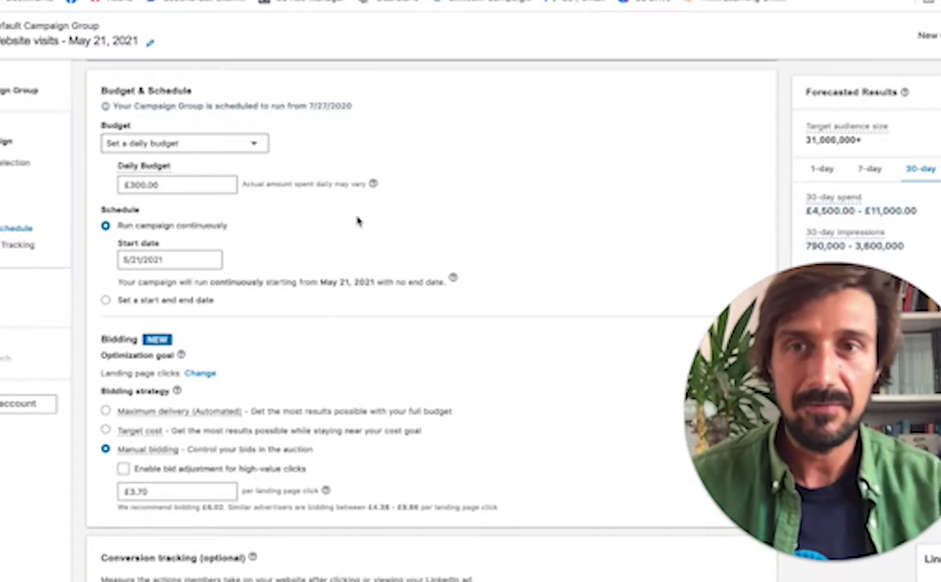
{"action": "double_click", "coordinate": [168, 184]}
{"action": "type", "text": "100"}
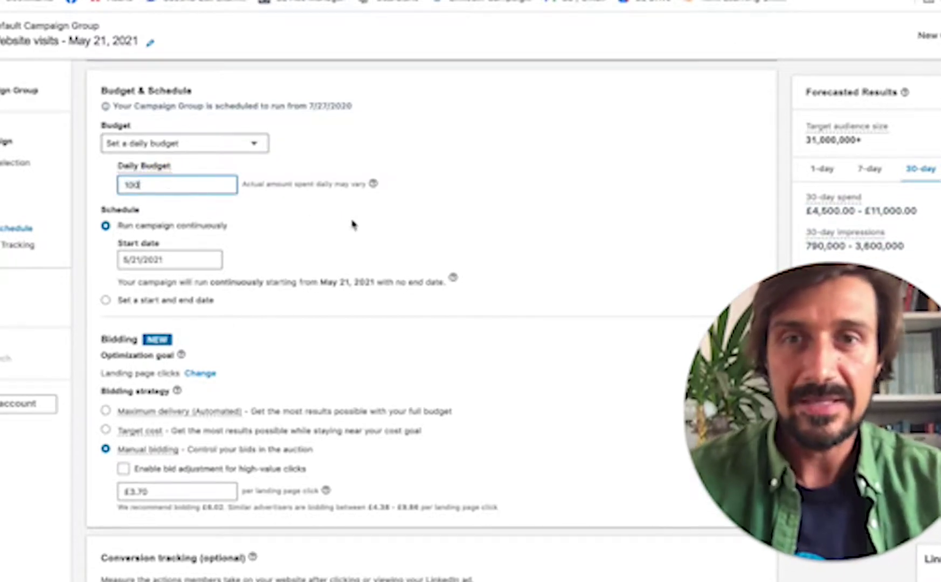
{"action": "left_click", "coordinate": [384, 225]}
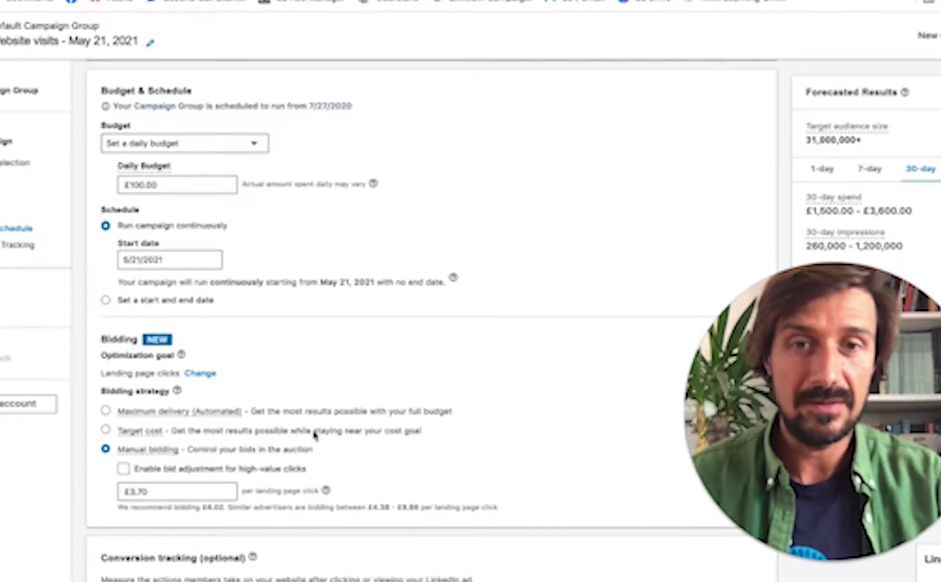
{"action": "left_click", "coordinate": [152, 183]}
{"action": "double_click", "coordinate": [153, 185]}
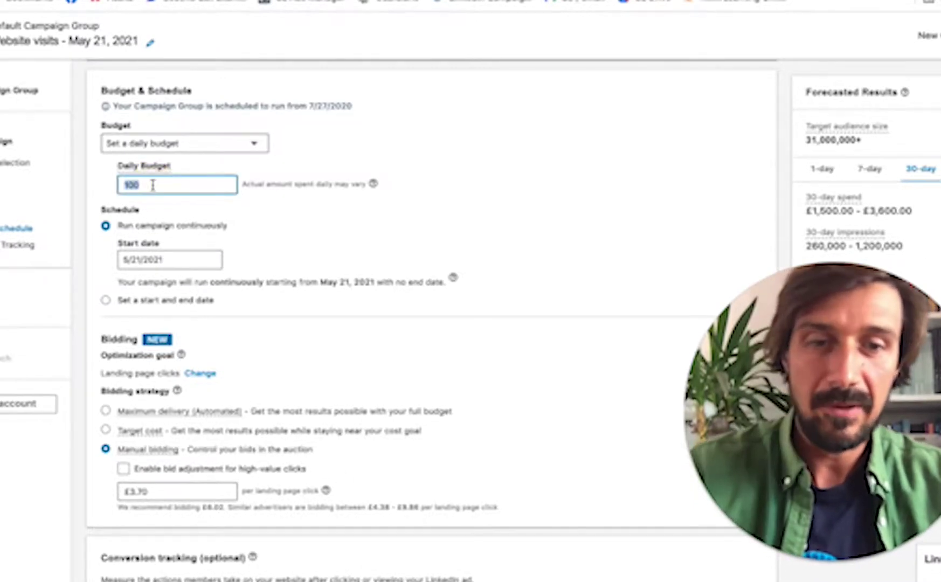
{"action": "type", "text": "10"}
{"action": "left_click", "coordinate": [306, 202]}
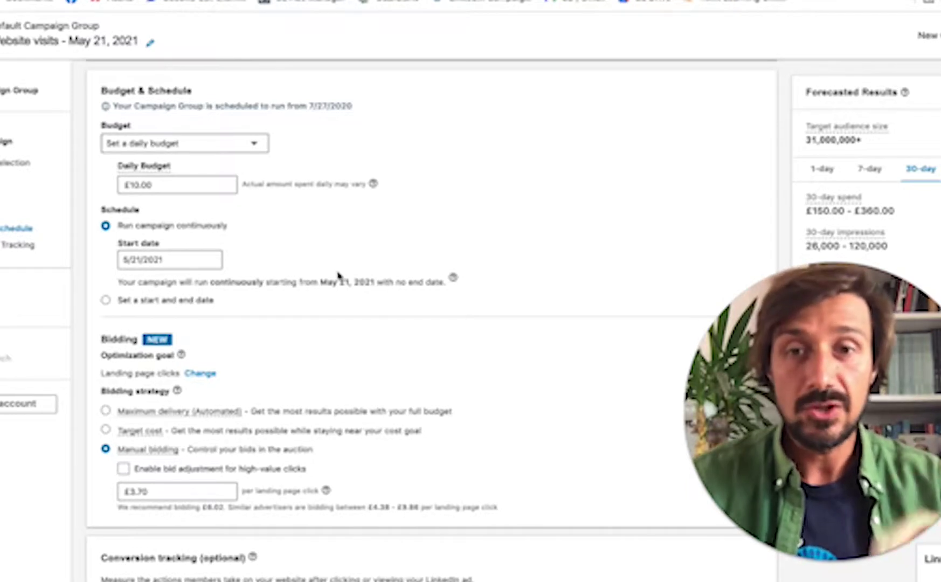
Step: Change the optimization goal from clicks to Impressions
{"action": "scroll", "coordinate": [302, 346], "scroll_direction": "down", "scroll_amount": 1}
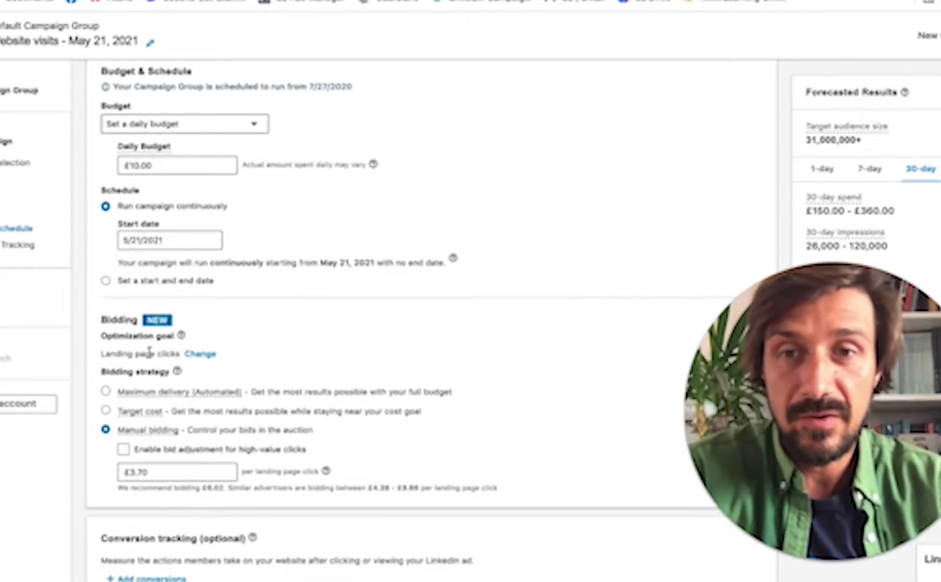
{"action": "left_click_drag", "start_coordinate": [155, 353], "coordinate": [189, 358]}
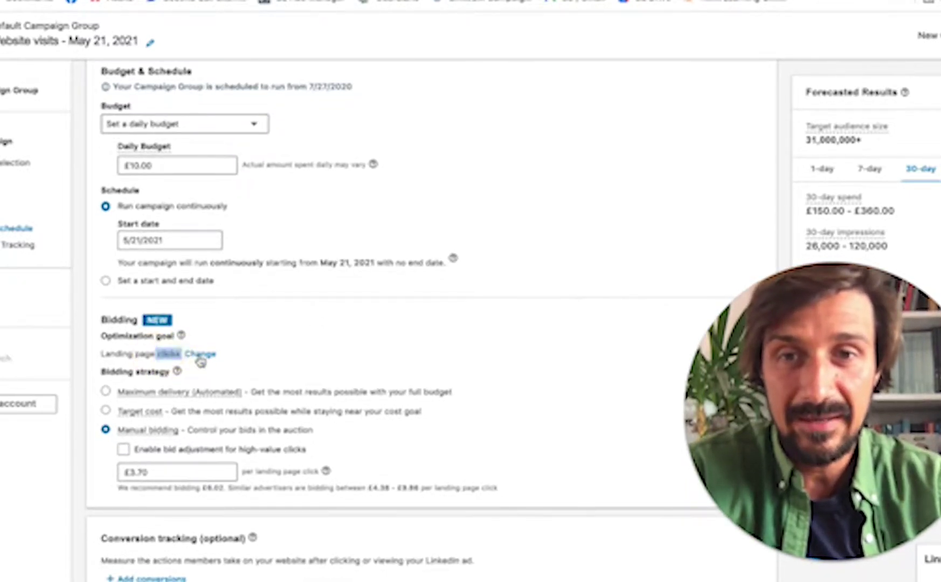
{"action": "left_click", "coordinate": [200, 357]}
{"action": "left_click", "coordinate": [205, 361]}
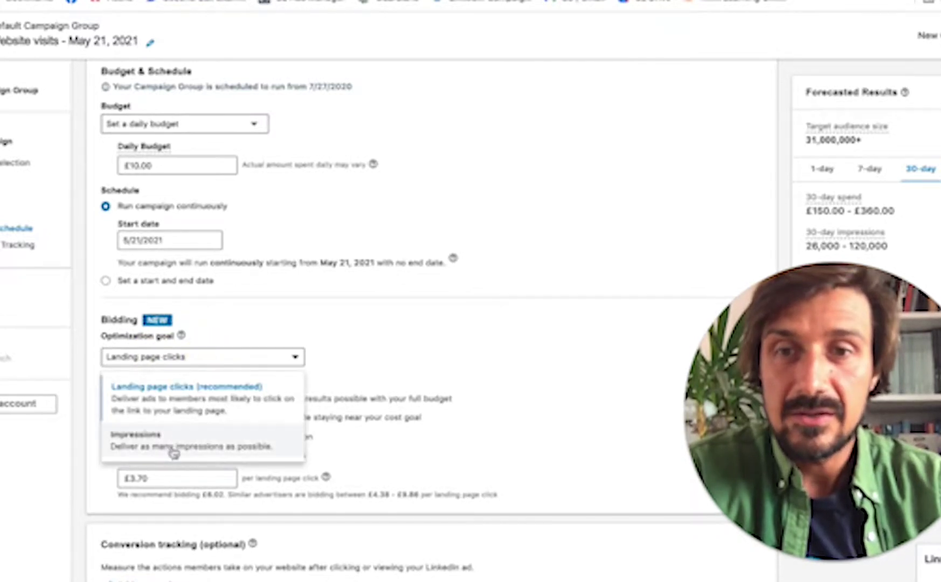
{"action": "left_click", "coordinate": [174, 453]}
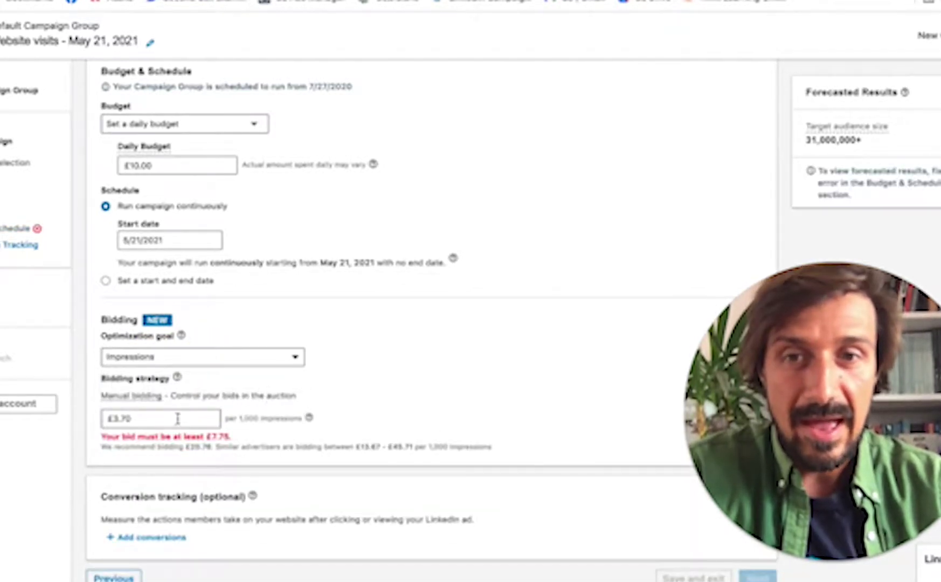
Step: Bid £20.00 per 1,000 impressions, after first trying £7
{"action": "triple_click", "coordinate": [177, 419]}
{"action": "type", "text": "7"}
{"action": "left_click", "coordinate": [196, 449]}
{"action": "triple_click", "coordinate": [158, 427]}
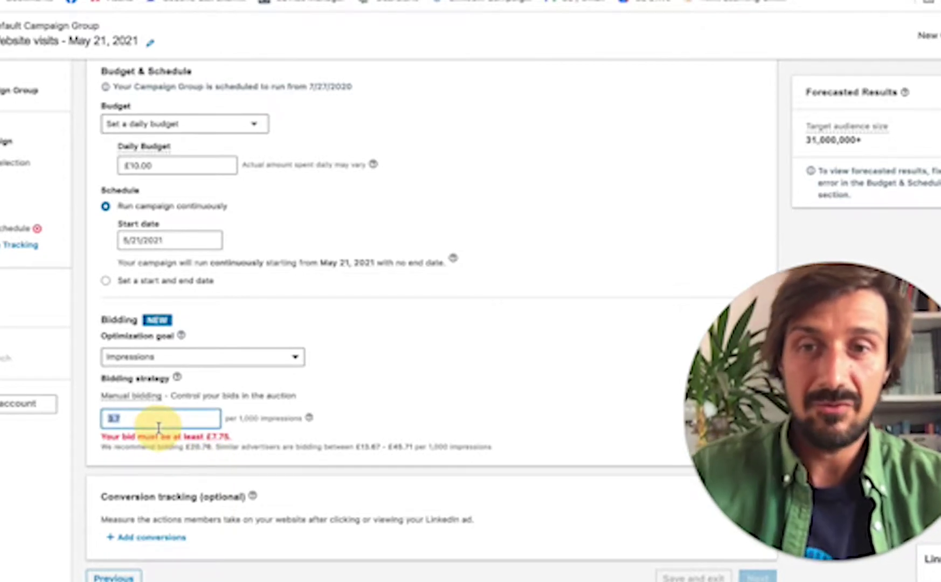
{"action": "type", "text": "20"}
{"action": "left_click", "coordinate": [301, 419]}
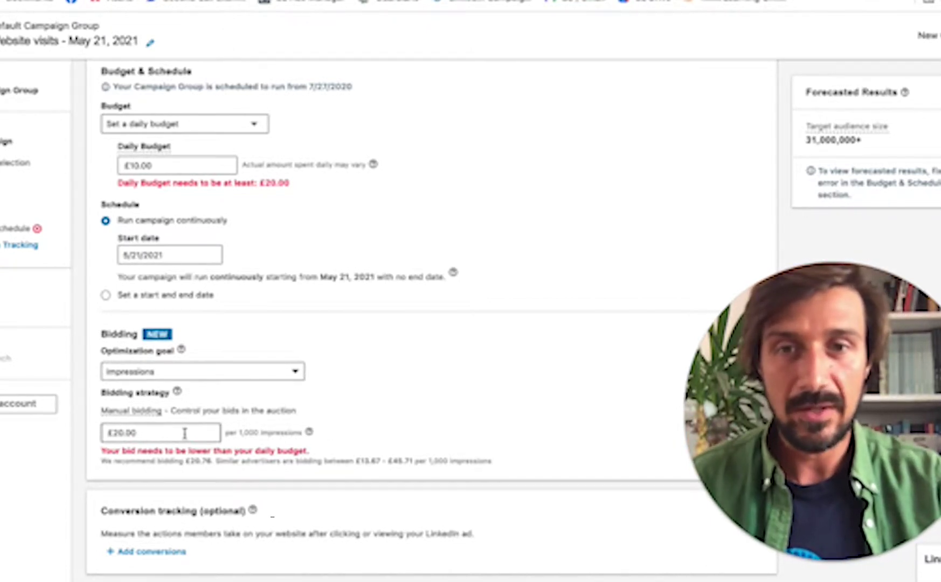
{"action": "left_click_drag", "start_coordinate": [241, 433], "coordinate": [307, 437]}
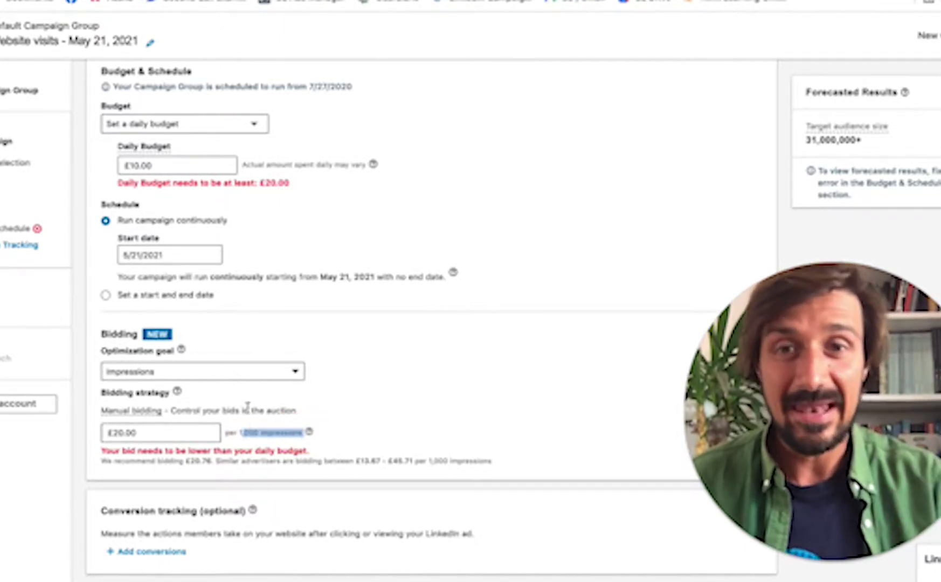
{"action": "left_click", "coordinate": [256, 371]}
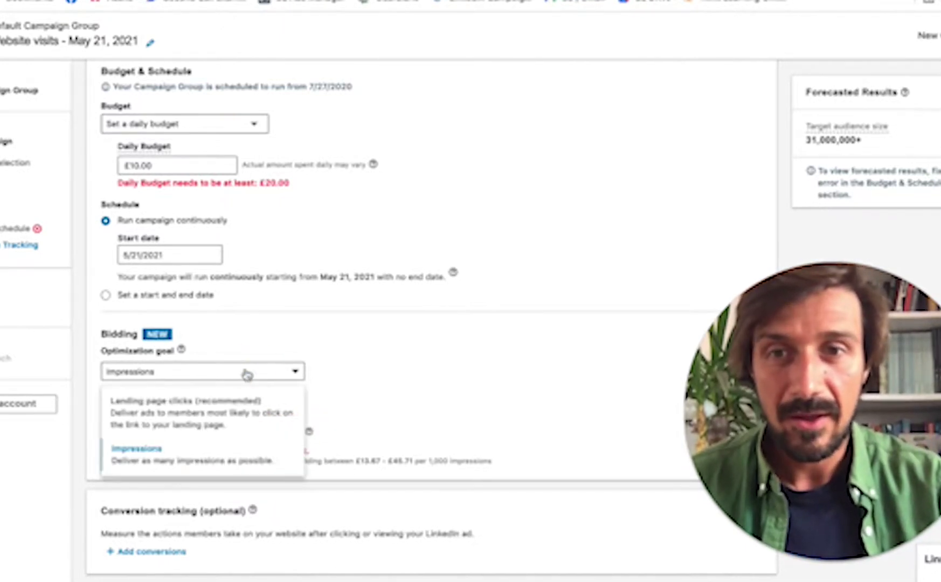
Step: Switch the goal back to Landing page clicks with manual bidding and a £1 bid
{"action": "left_click", "coordinate": [204, 429]}
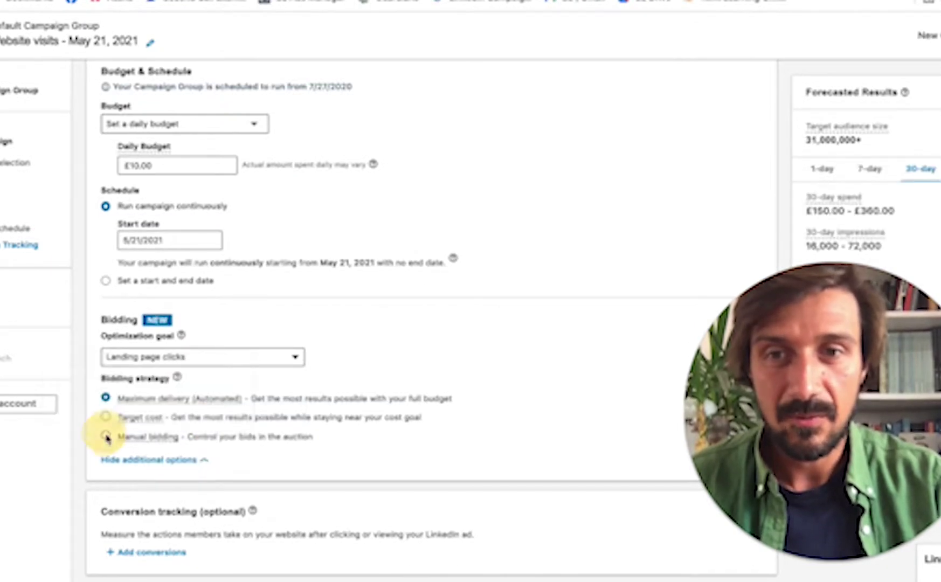
{"action": "left_click", "coordinate": [105, 435]}
{"action": "left_click", "coordinate": [200, 485]}
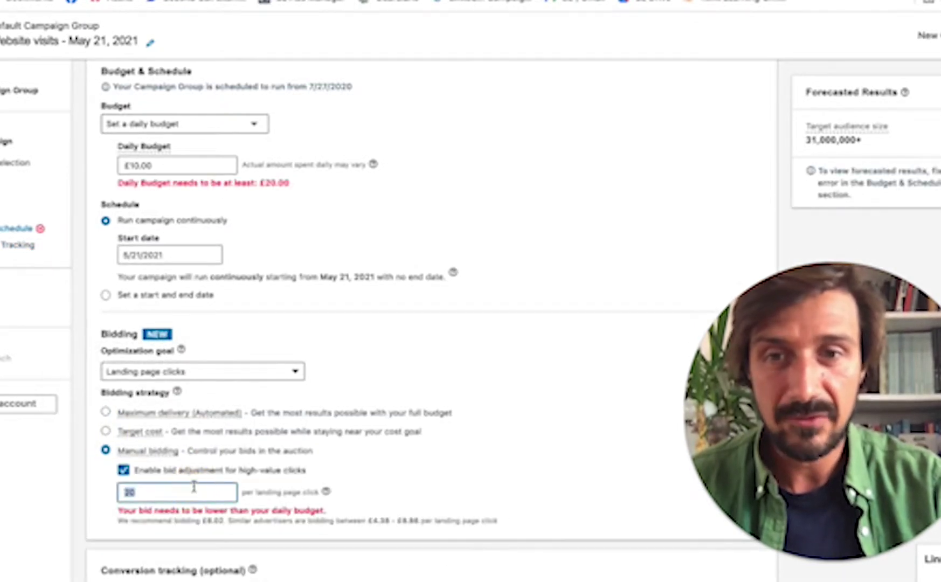
{"action": "type", "text": "1"}
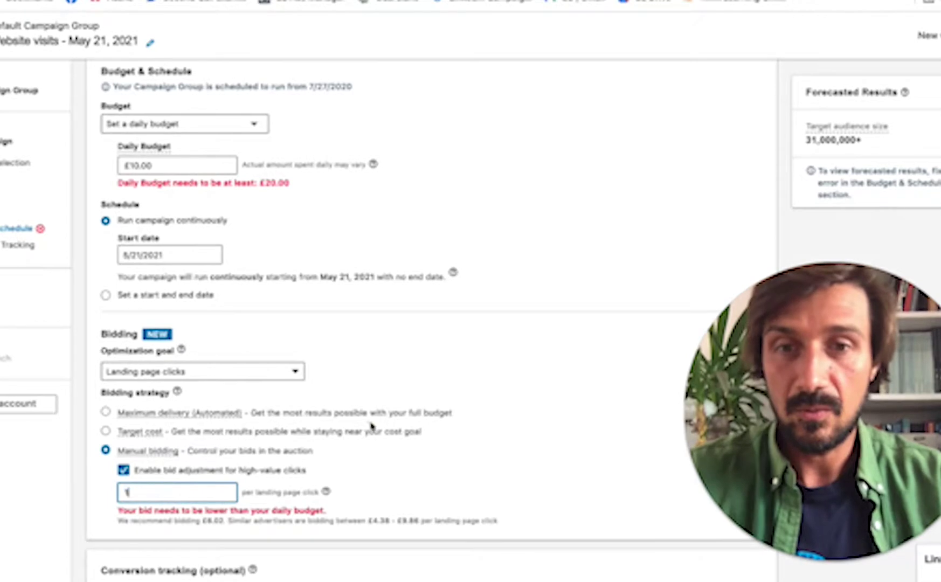
{"action": "key", "text": "Tab"}
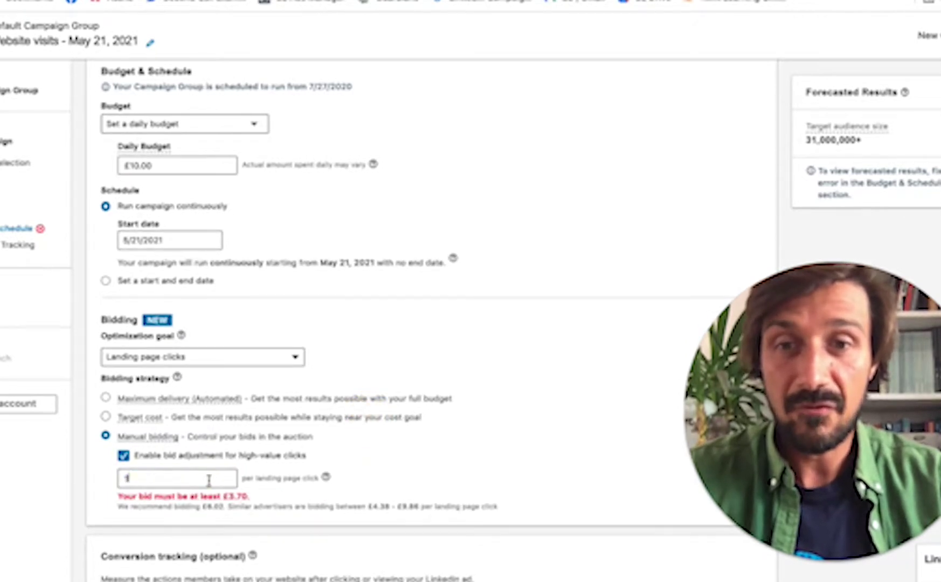
Step: Raise the manual bid to £3.70 per click
{"action": "left_click", "coordinate": [209, 481]}
{"action": "type", "text": "3.70"}
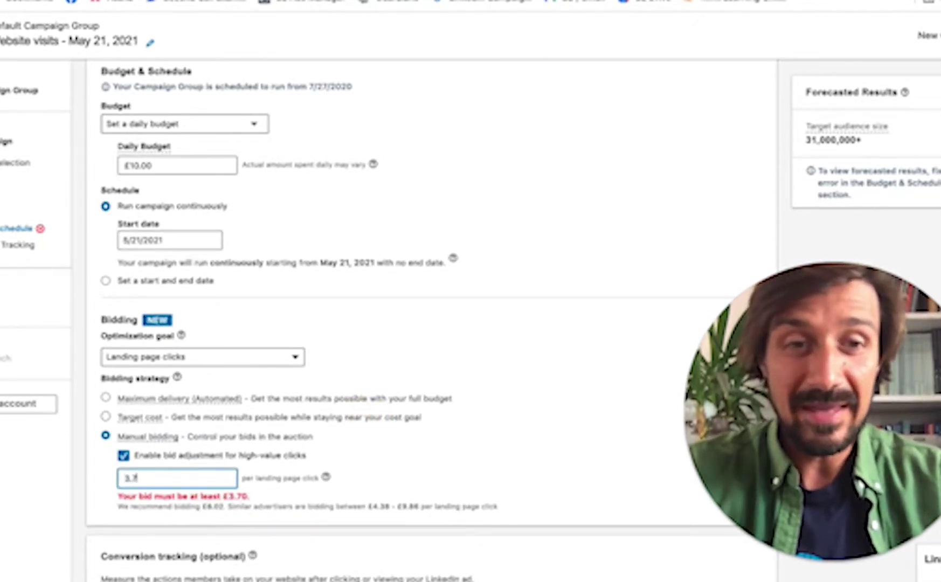
{"action": "left_click", "coordinate": [346, 471]}
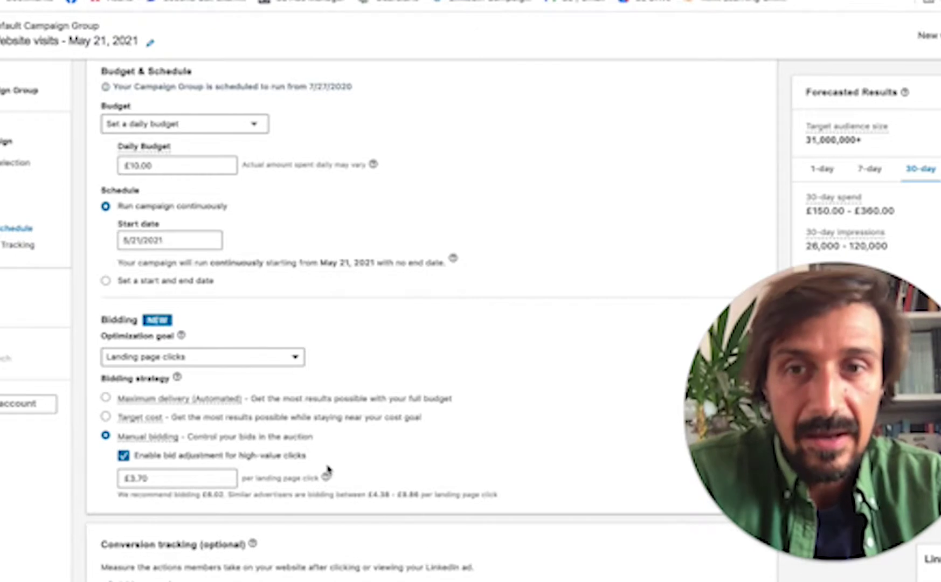
{"action": "mouse_move", "coordinate": [157, 443]}
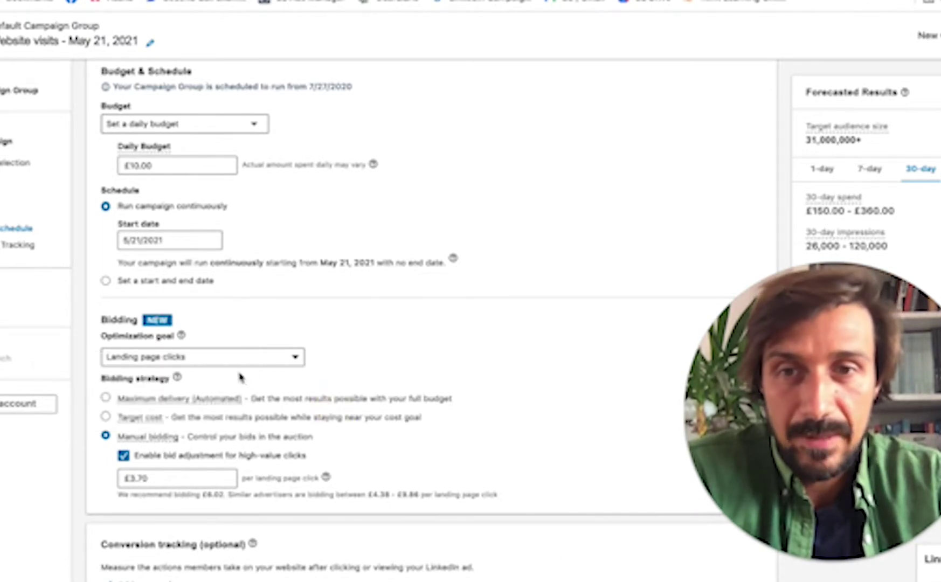
Step: Choose Impressions as the goal and bid £20 per 1,000 impressions, checking the £20.76 recommendation
{"action": "left_click", "coordinate": [275, 359]}
{"action": "left_click", "coordinate": [296, 440]}
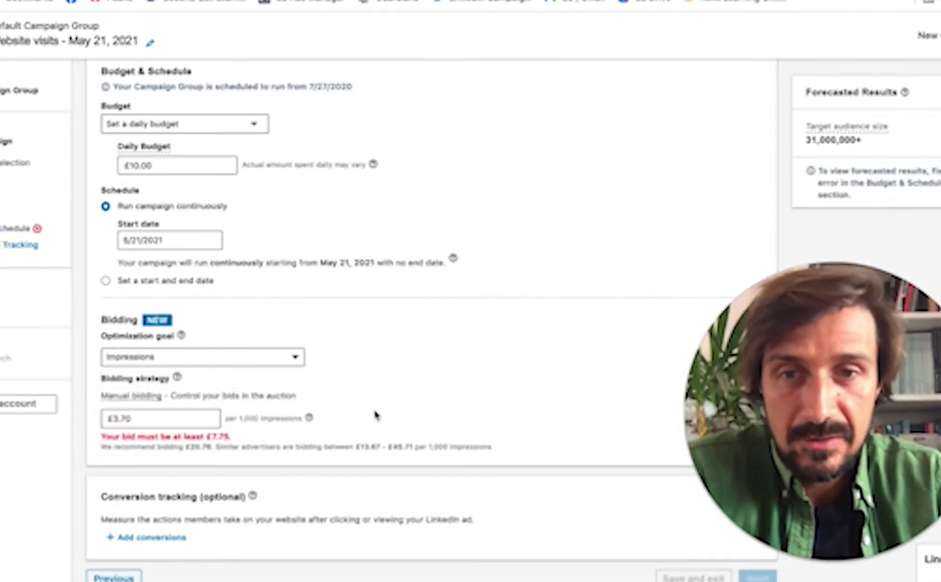
{"action": "left_click", "coordinate": [138, 423]}
{"action": "type", "text": "7.75"}
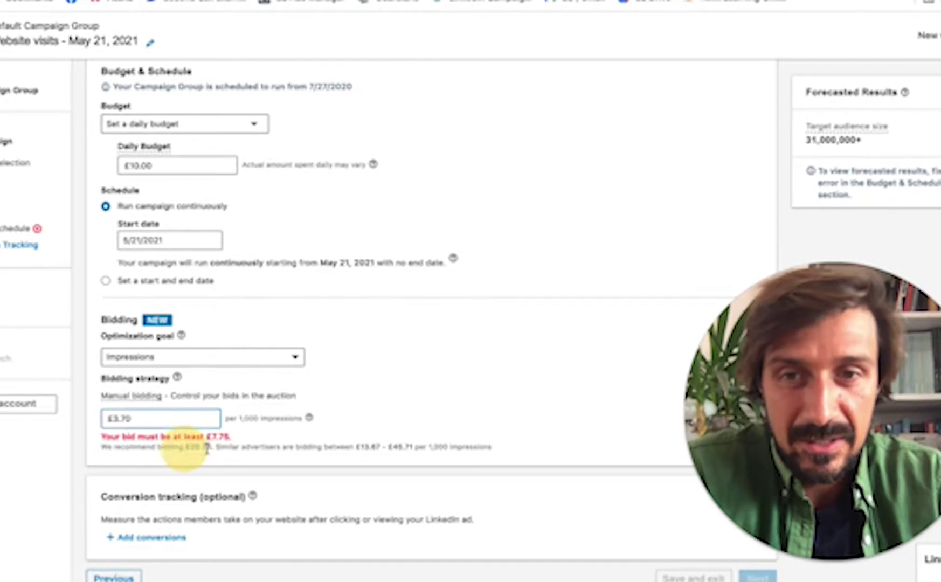
{"action": "type", "text": "20"}
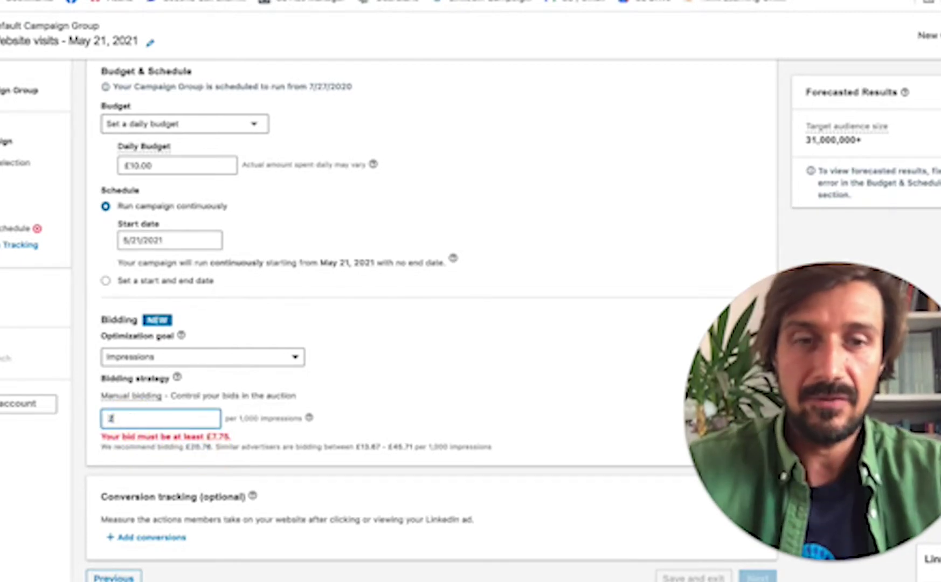
{"action": "left_click", "coordinate": [456, 425]}
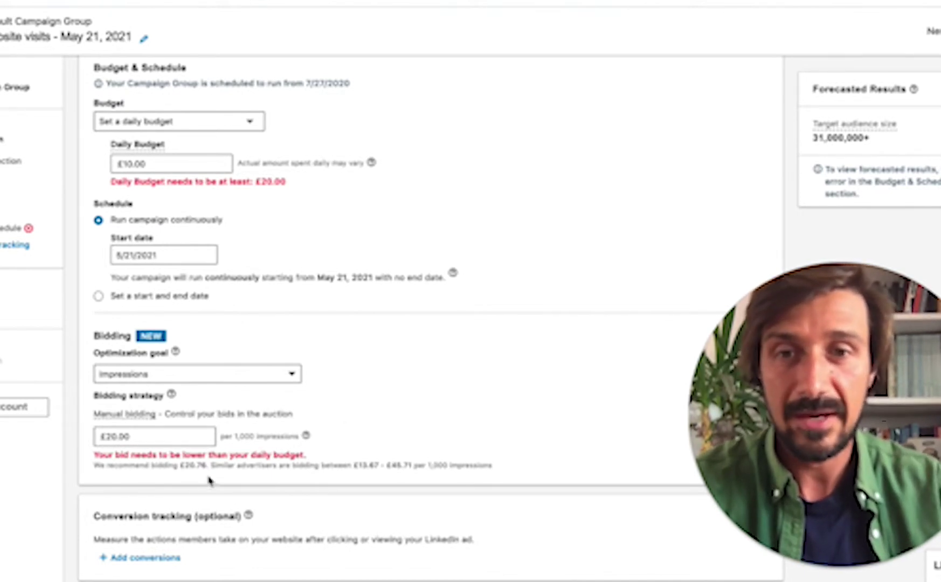
{"action": "left_click_drag", "start_coordinate": [174, 466], "coordinate": [285, 466]}
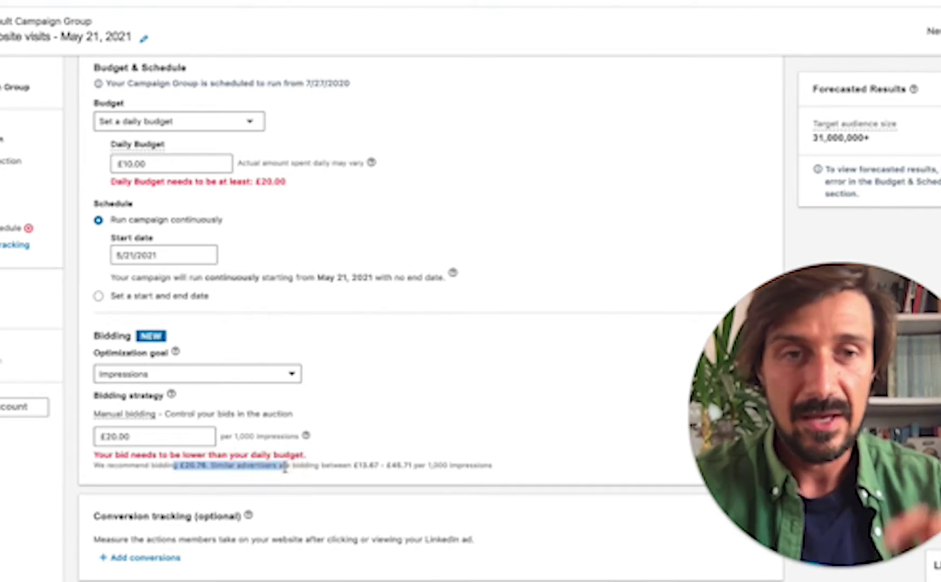